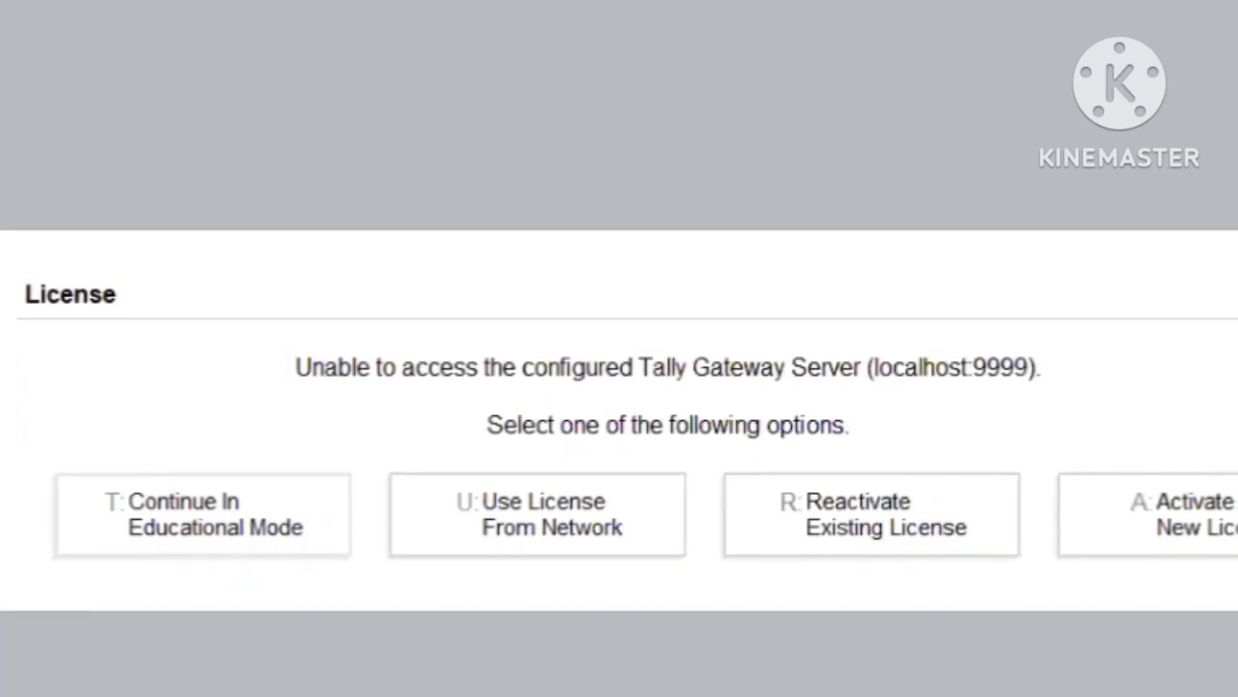
# Step: Continue in Educational Mode and start creating a new company from the list of companies
pyautogui.click(259, 527)
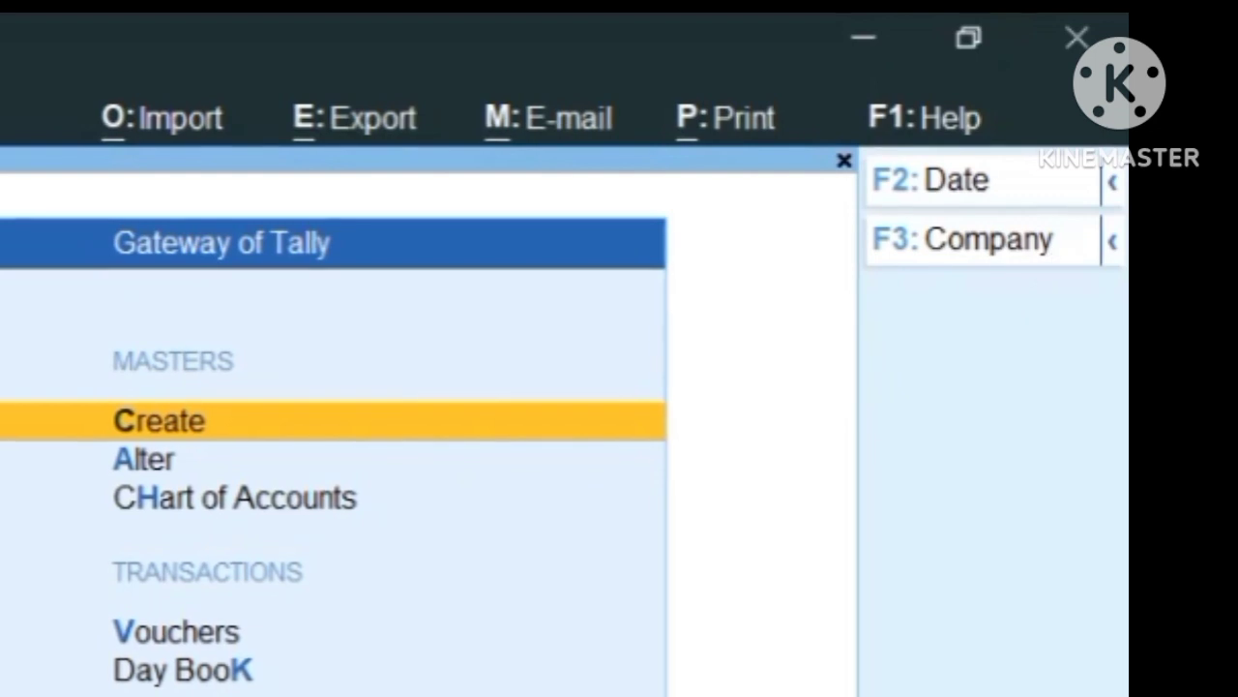
pyautogui.click(1016, 242)
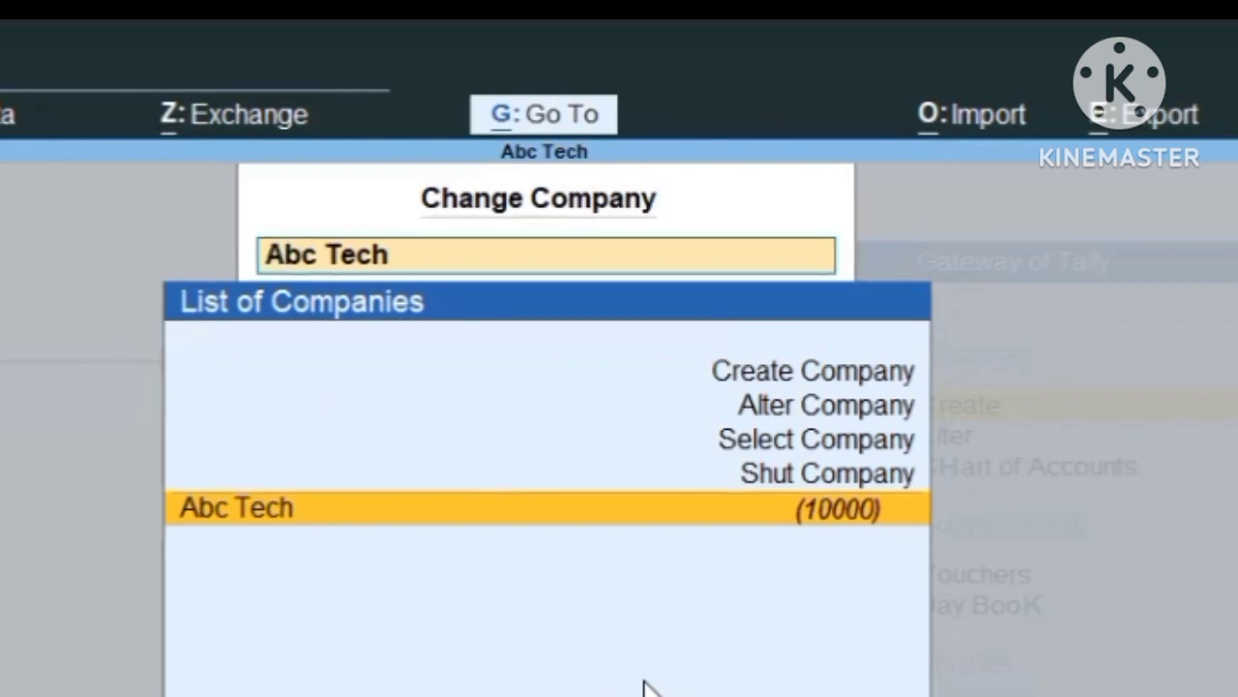
pyautogui.press('Up')
pyautogui.press('Up')
pyautogui.press('Up')
pyautogui.press('Up')
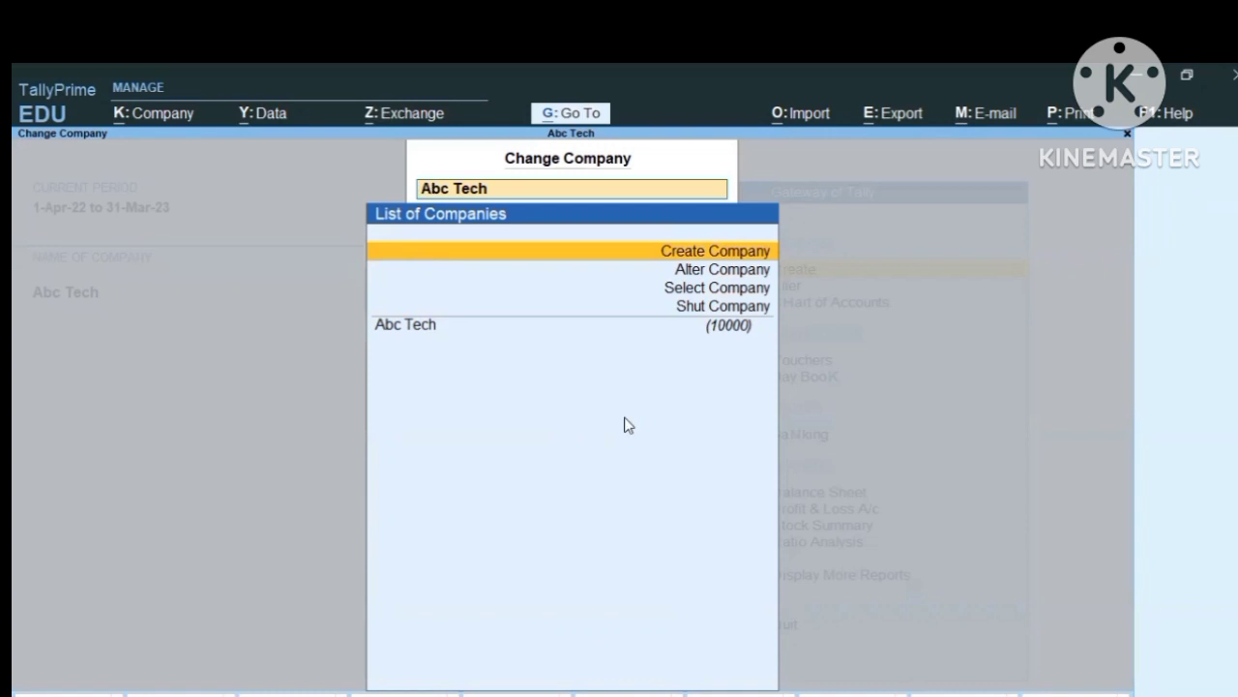
pyautogui.press('Return')
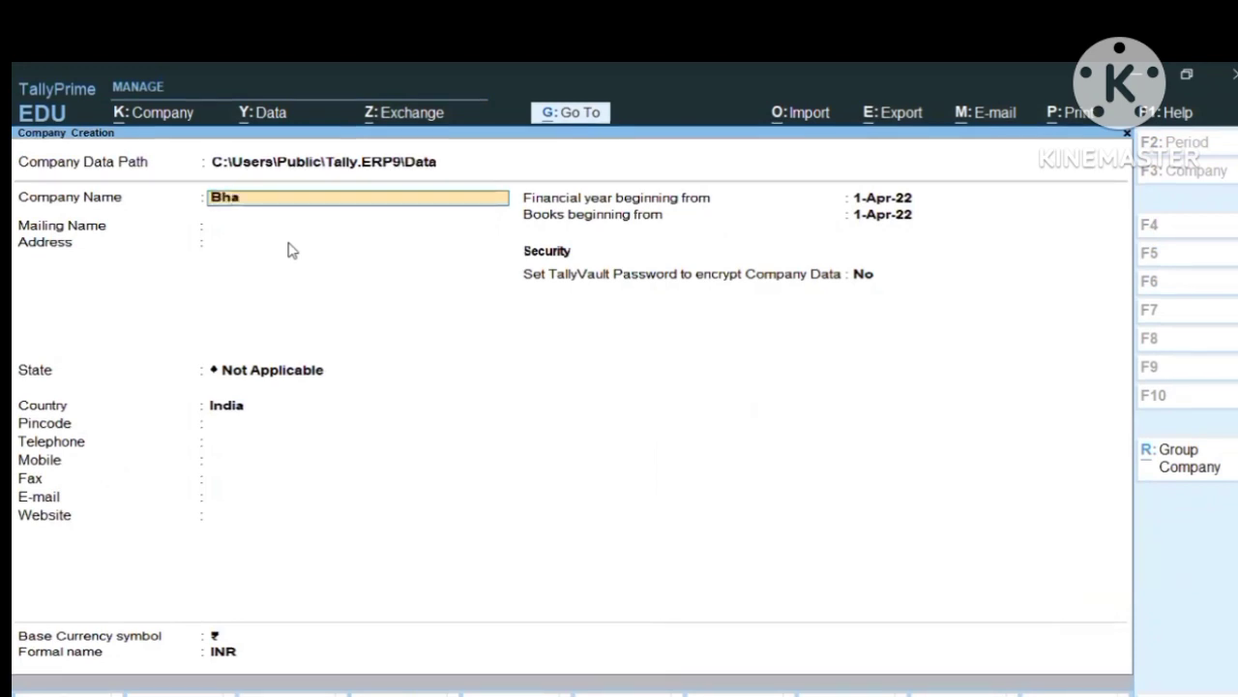
# Step: Name the company Bhavani Enterprises and keep the same text as its mailing name
pyautogui.write('ni Enterp')
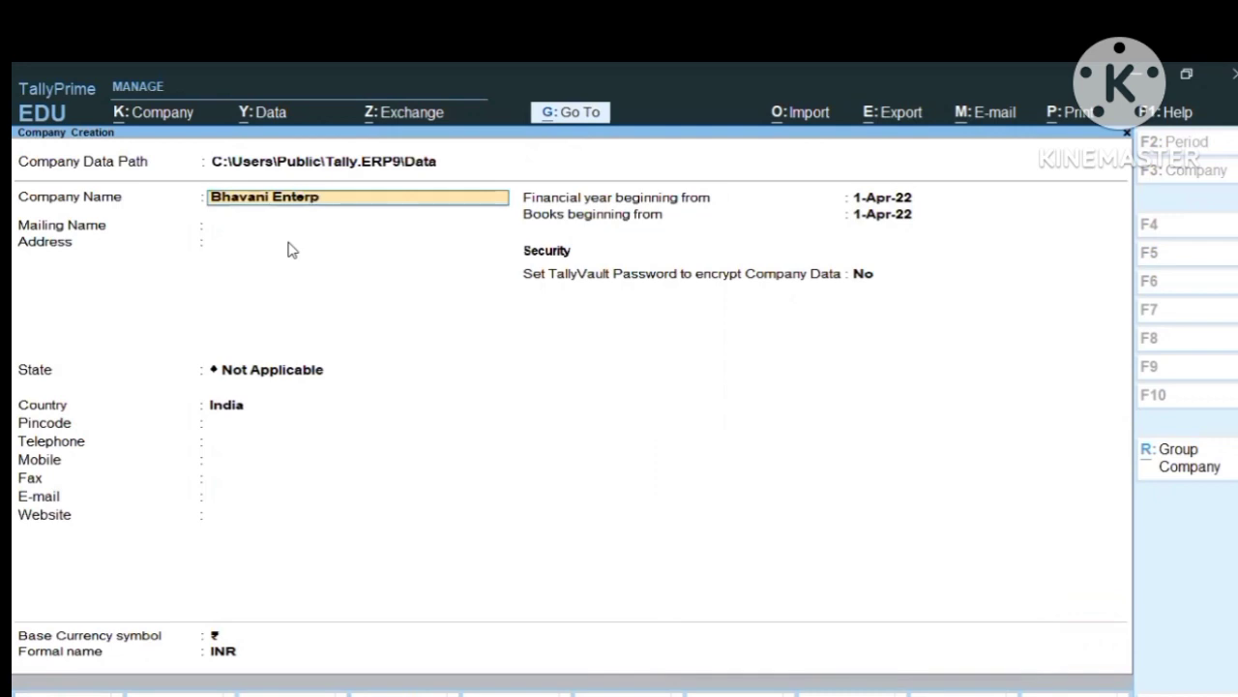
pyautogui.write('ric')
pyautogui.press('BackSpace')
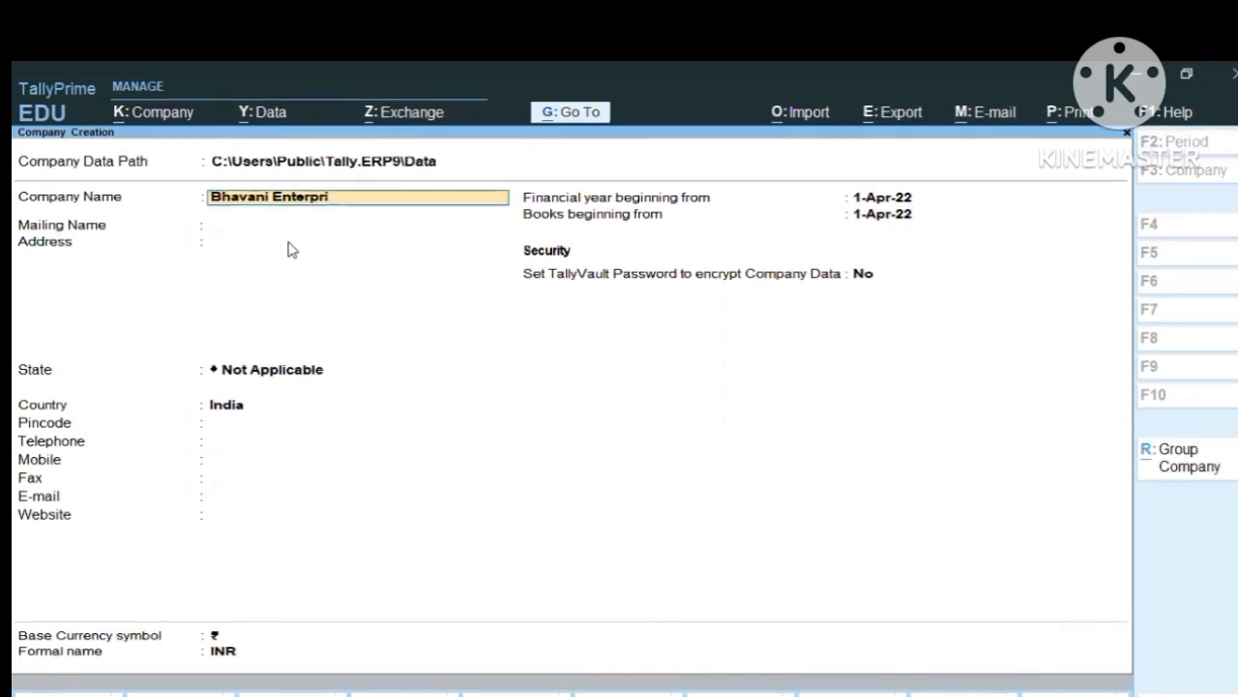
pyautogui.write('ses')
pyautogui.press('Return')
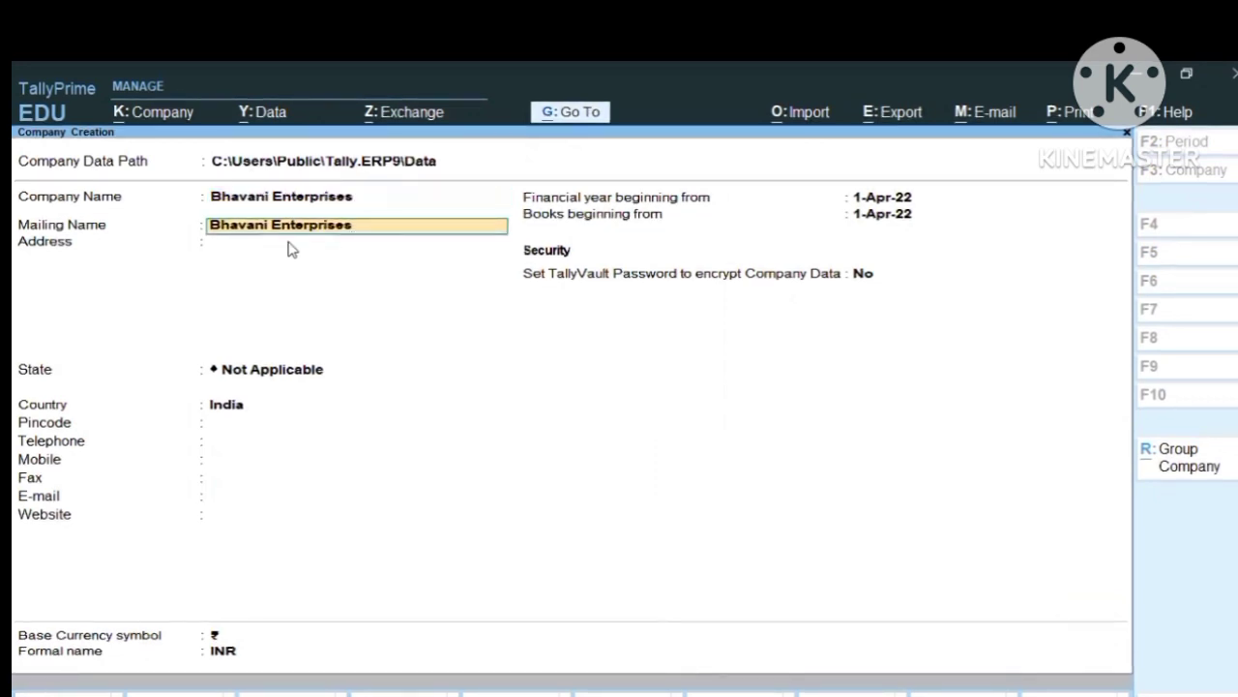
pyautogui.press('Return')
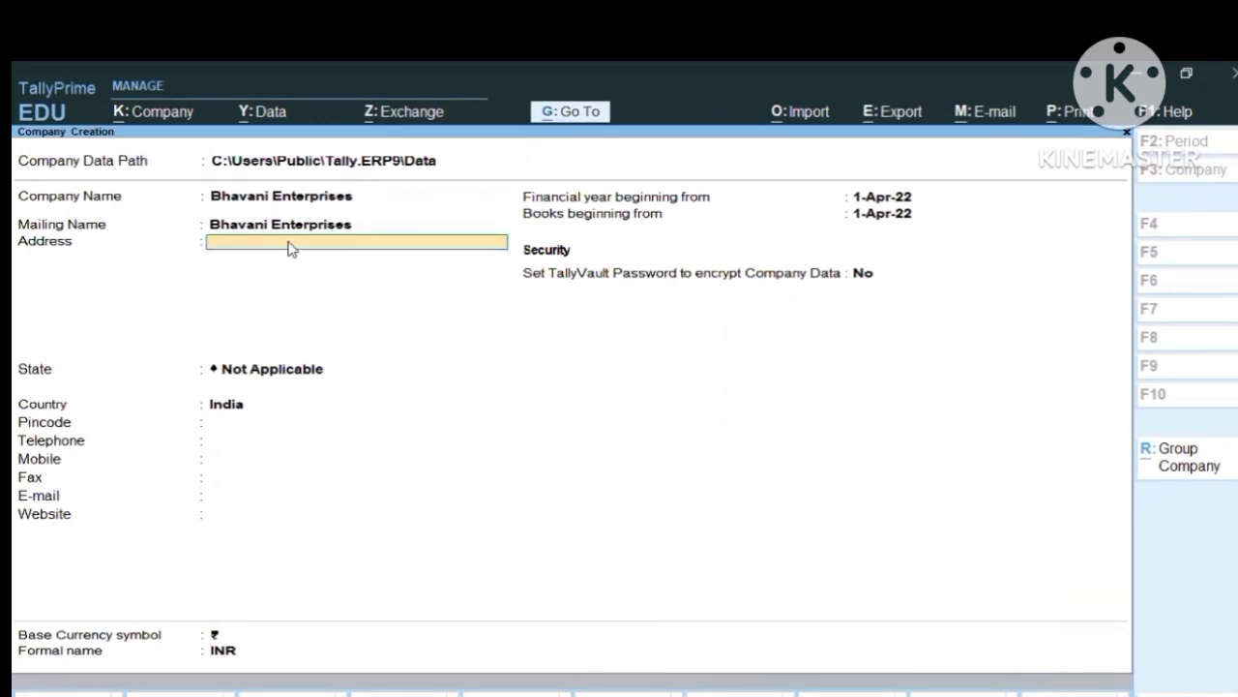
# Step: Enter the company's address and set its state to Andhra Pradesh
pyautogui.write('Viza')
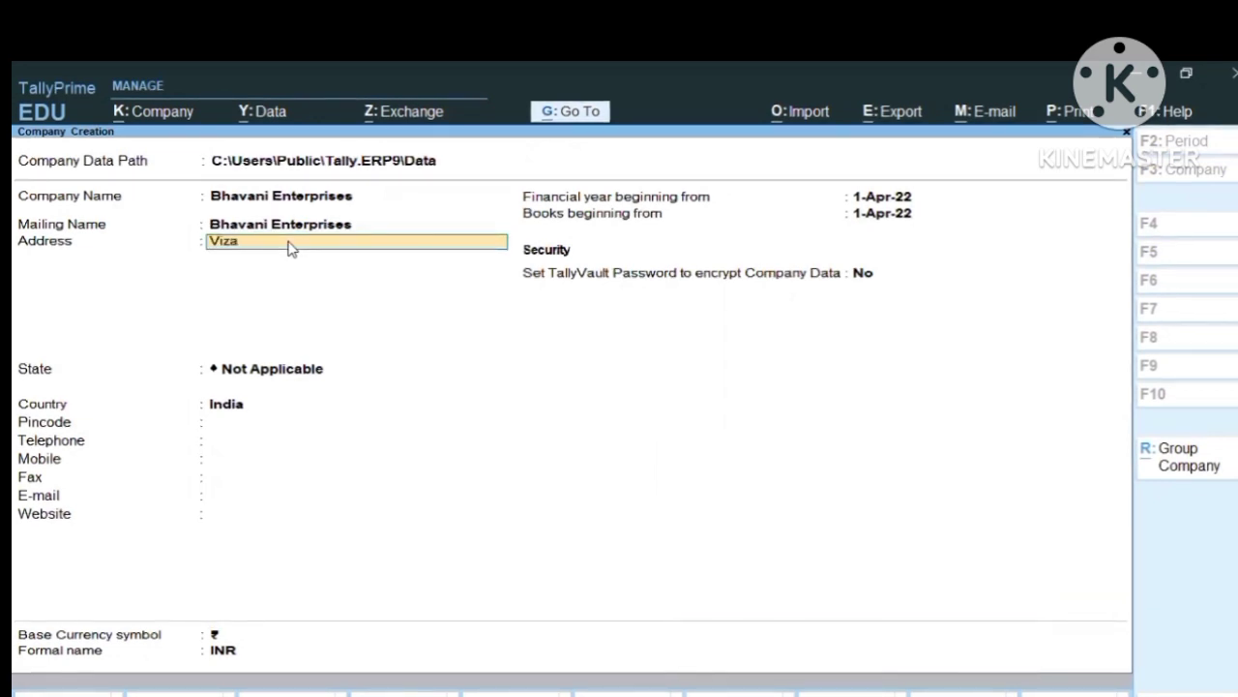
pyautogui.write('g')
pyautogui.press('Return')
pyautogui.press('Return')
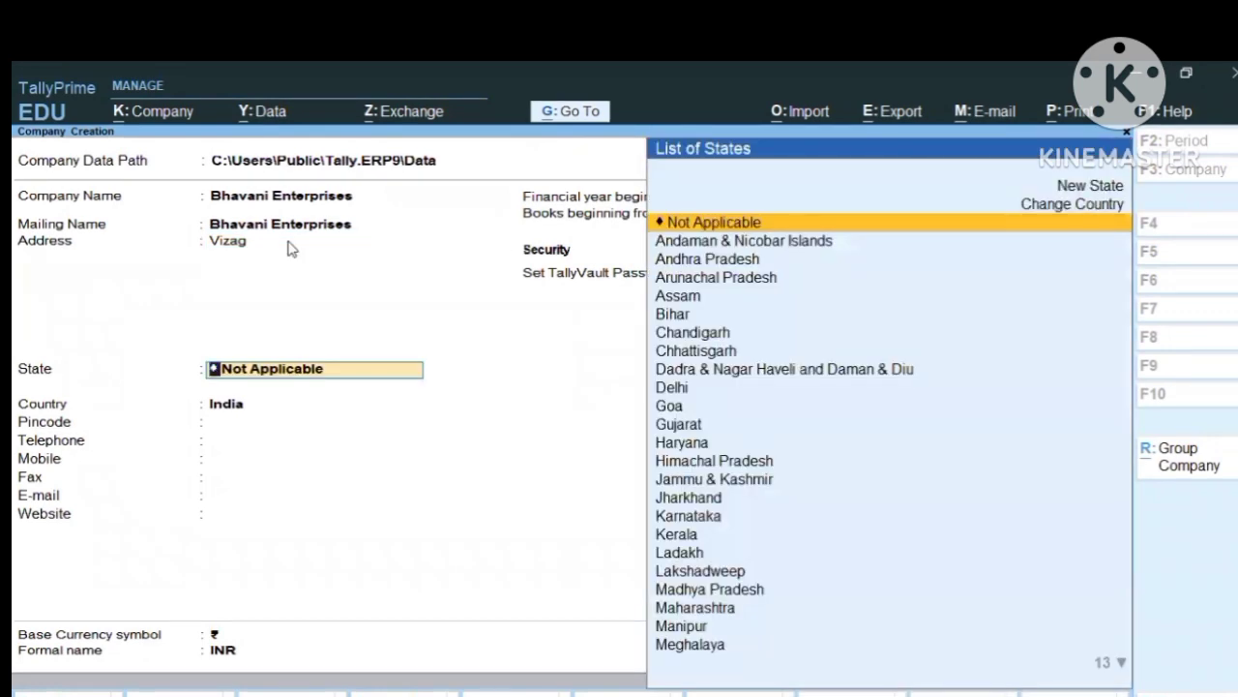
pyautogui.press('Down')
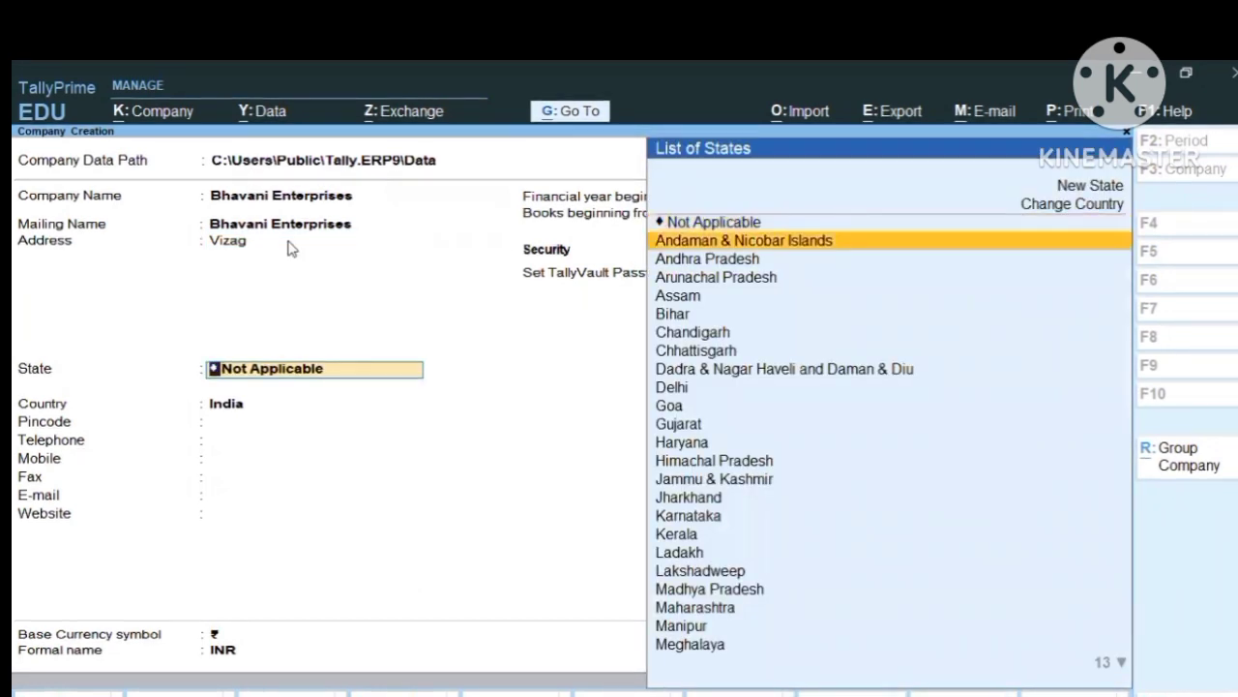
pyautogui.press('Down')
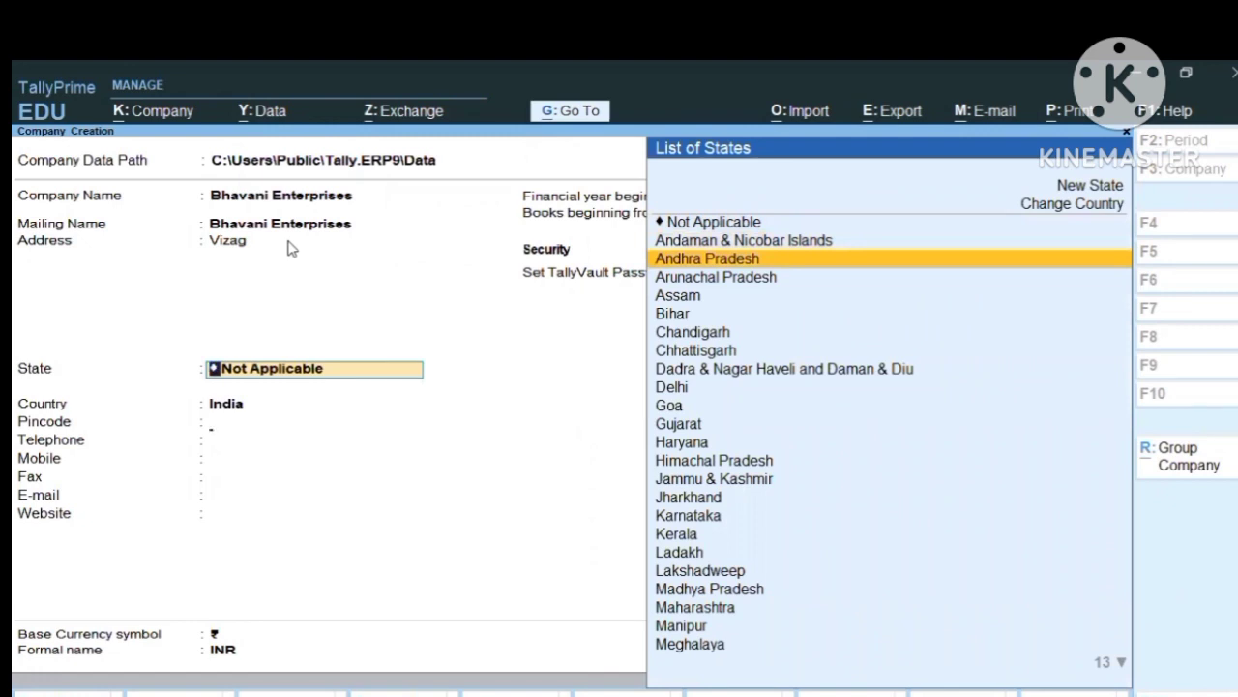
pyautogui.press('Return')
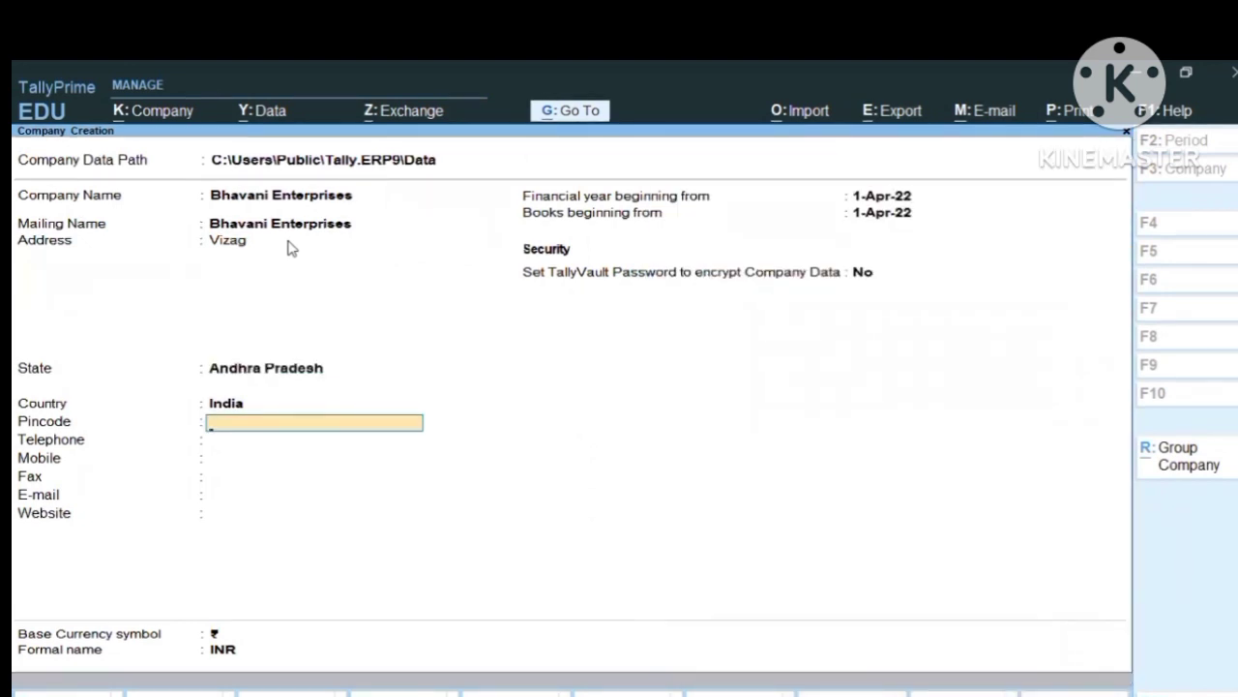
# Step: Enter the company's pincode, telephone and mobile numbers, leaving the fax, e-mail and website blank
pyautogui.press('Return')
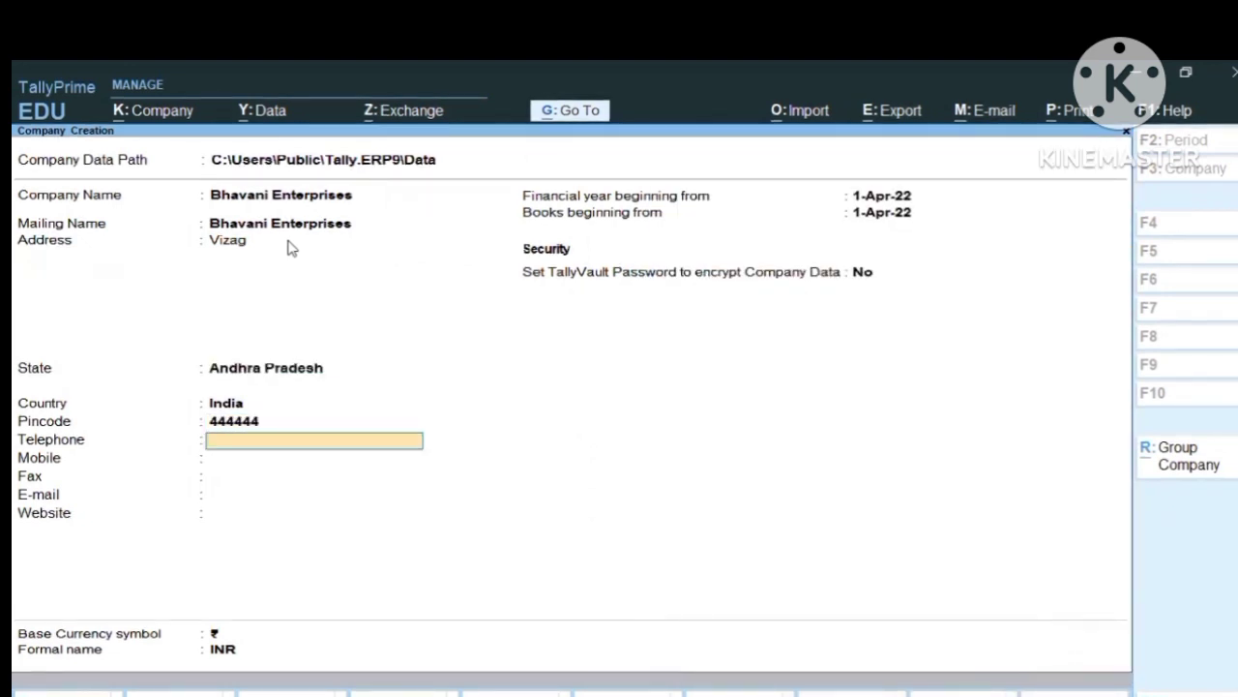
pyautogui.write('777777777')
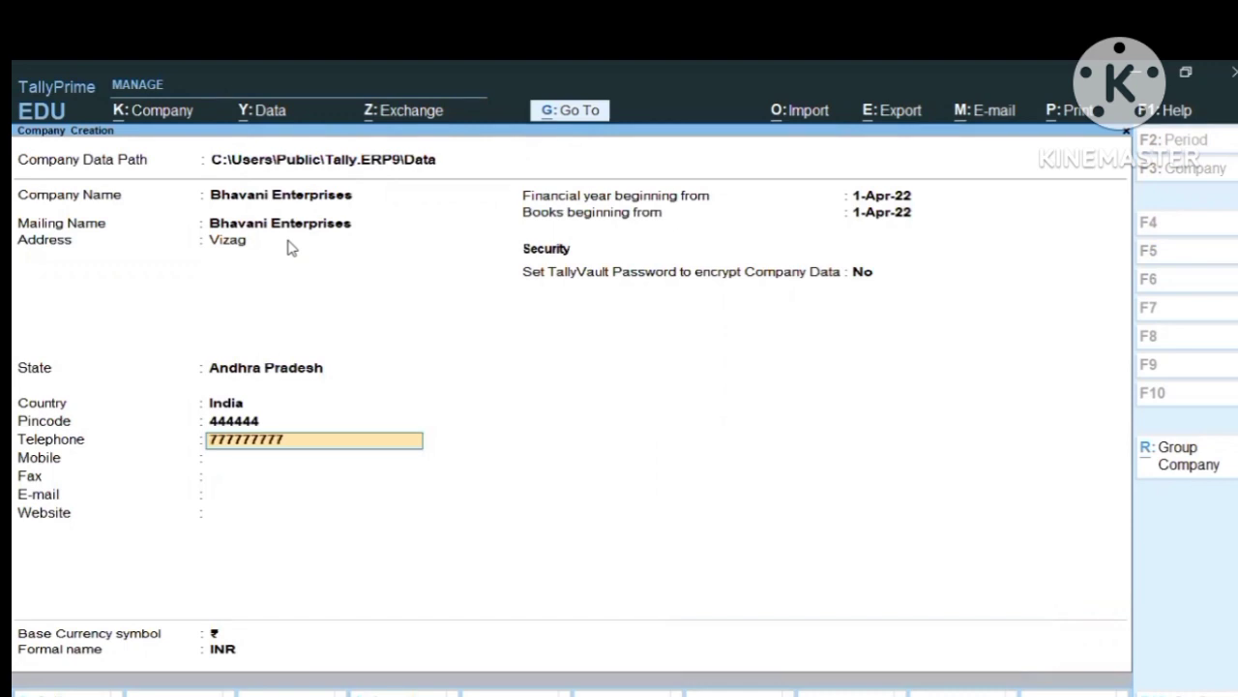
pyautogui.press('Return')
pyautogui.write('66666666')
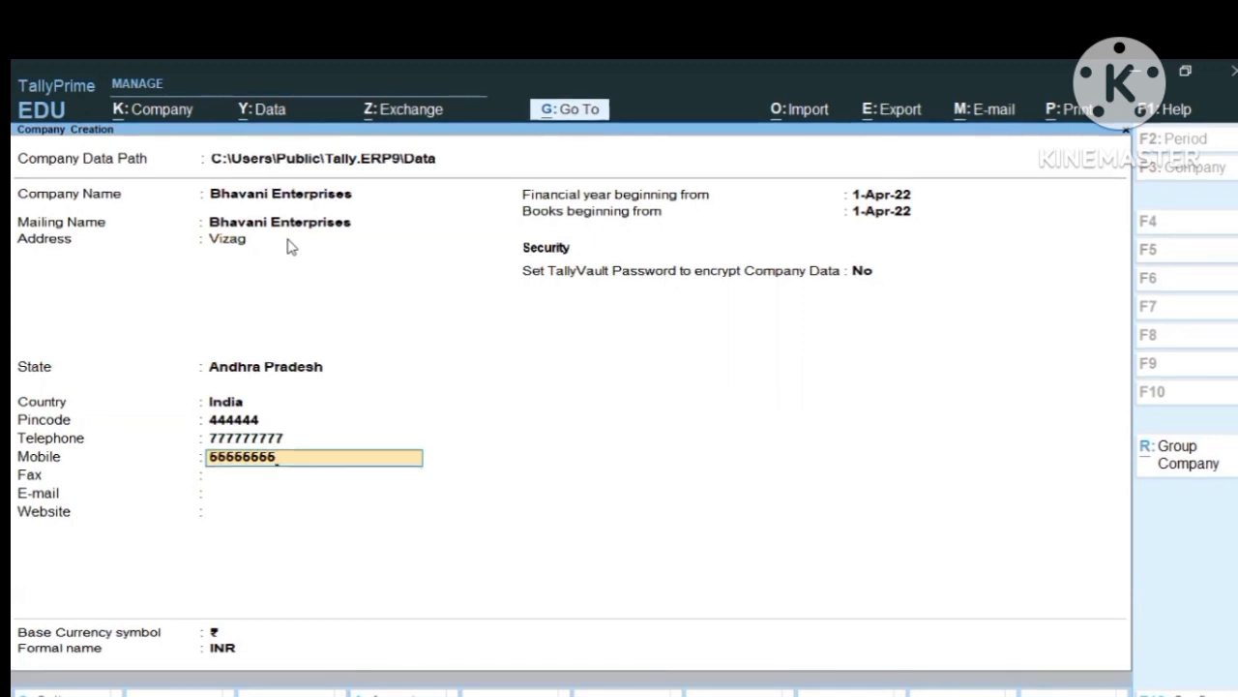
pyautogui.press('Return')
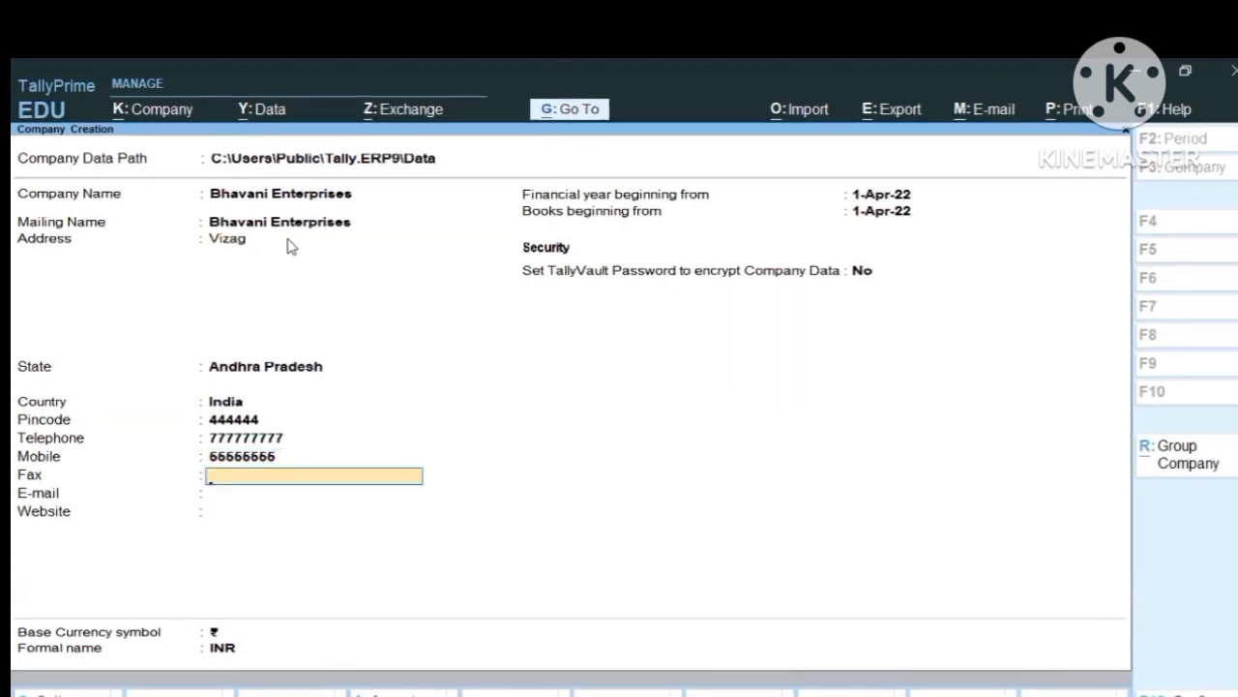
pyautogui.press('Return')
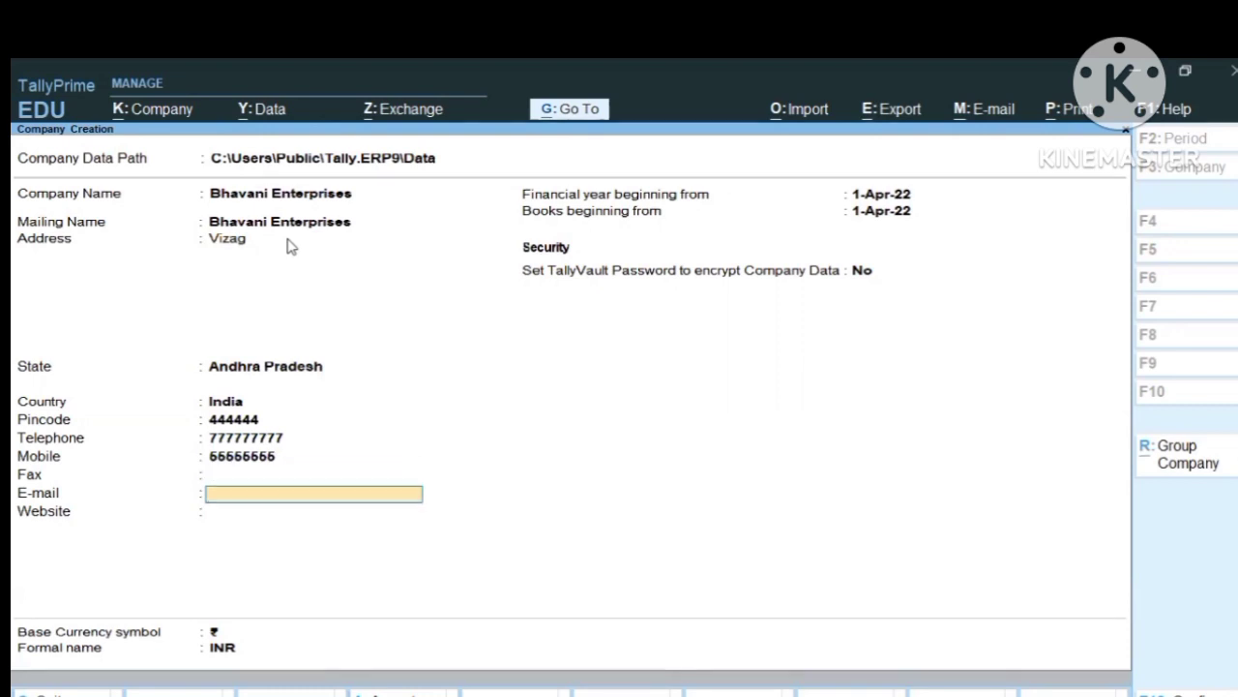
pyautogui.press('Return')
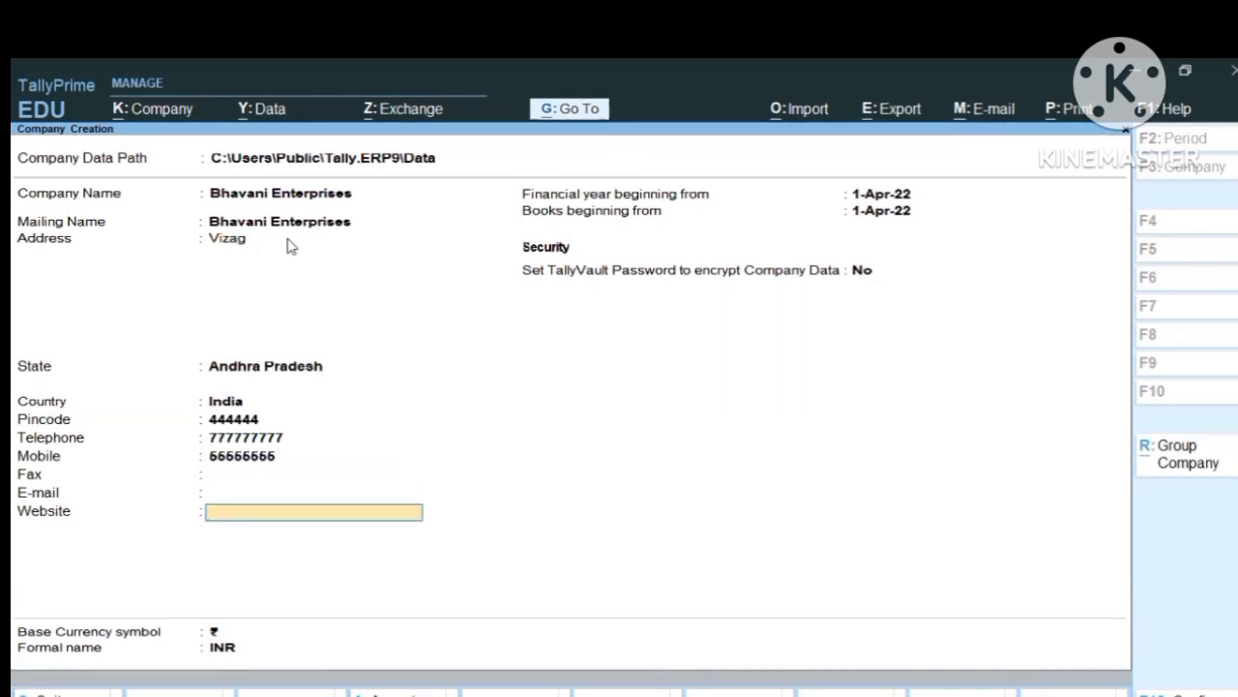
pyautogui.press('Return')
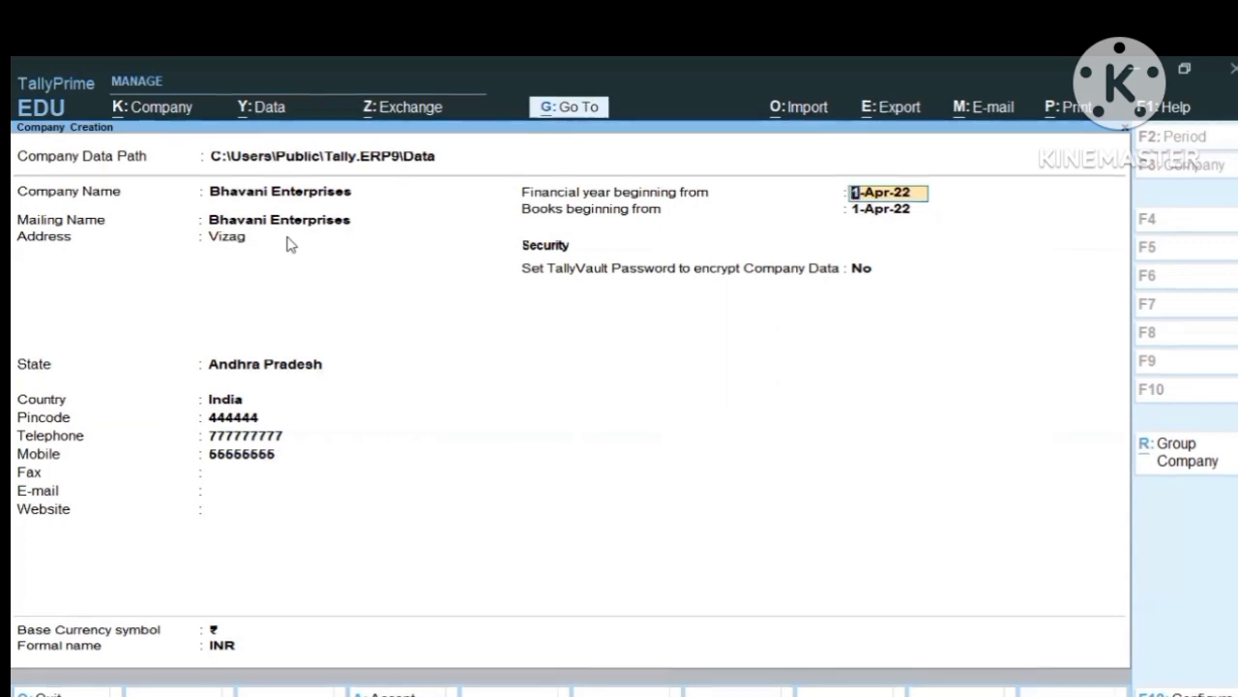
# Step: Keep 1-Apr-22 for the financial year and books, no TallyVault password and ₹/INR as currency, and create the company
pyautogui.press('Return')
pyautogui.press('Return')
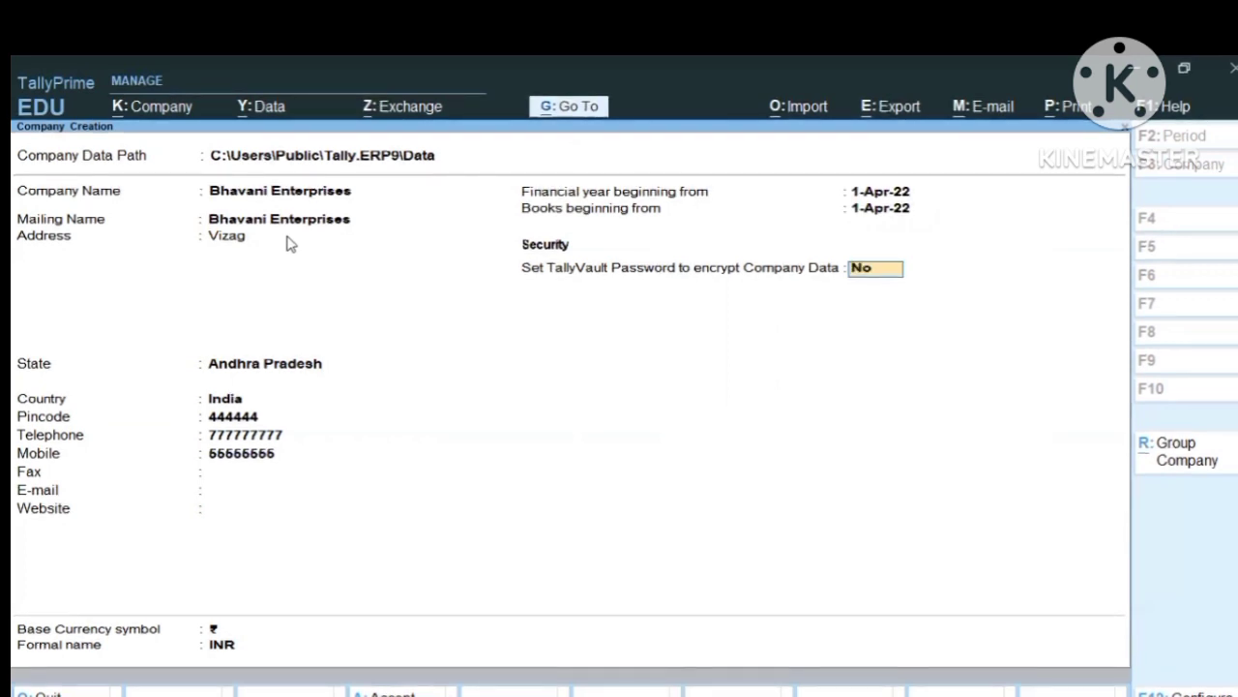
pyautogui.press('Return')
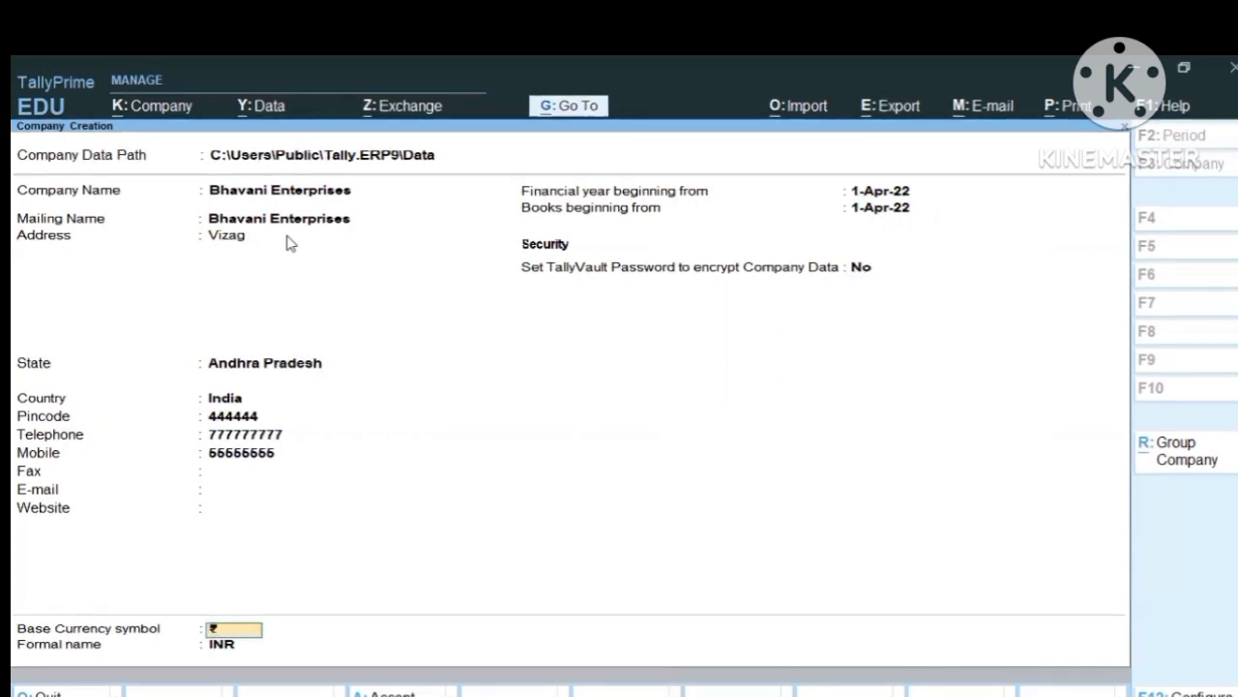
pyautogui.press('Return')
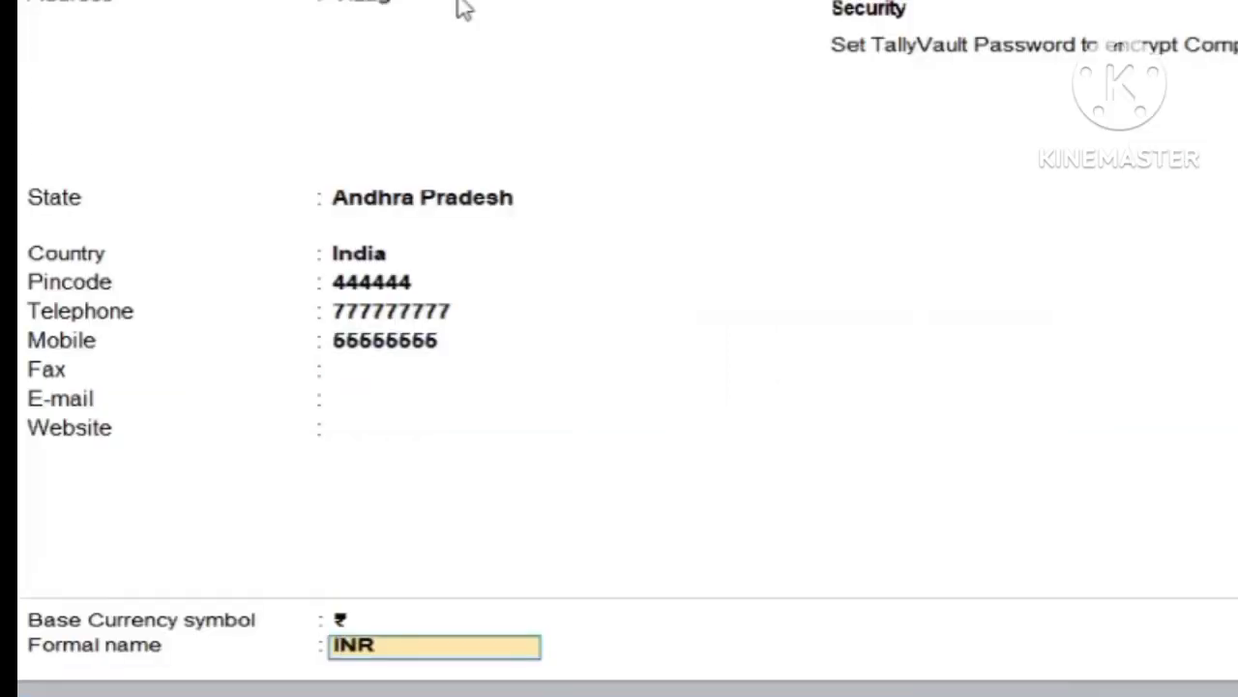
pyautogui.press('Return')
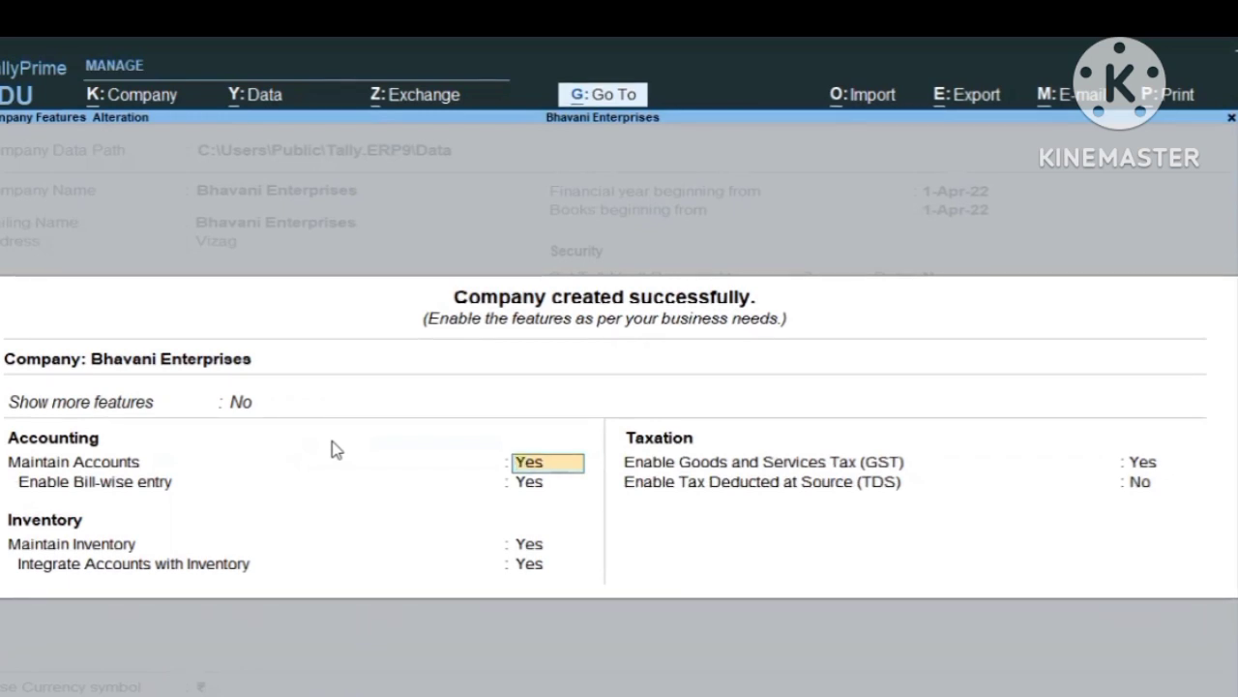
# Step: Keep accounts, bill-wise entry, inventory and their integration enabled, and open the GST details with GST set to Yes
pyautogui.press('Return')
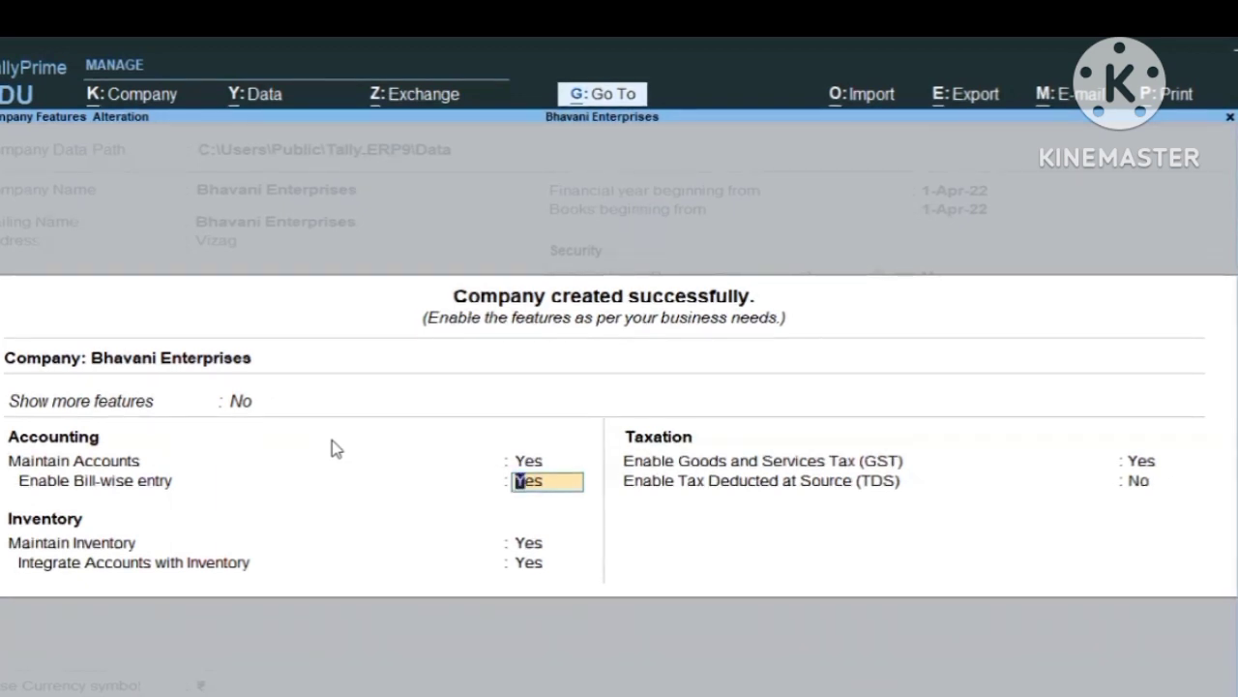
pyautogui.press('Return')
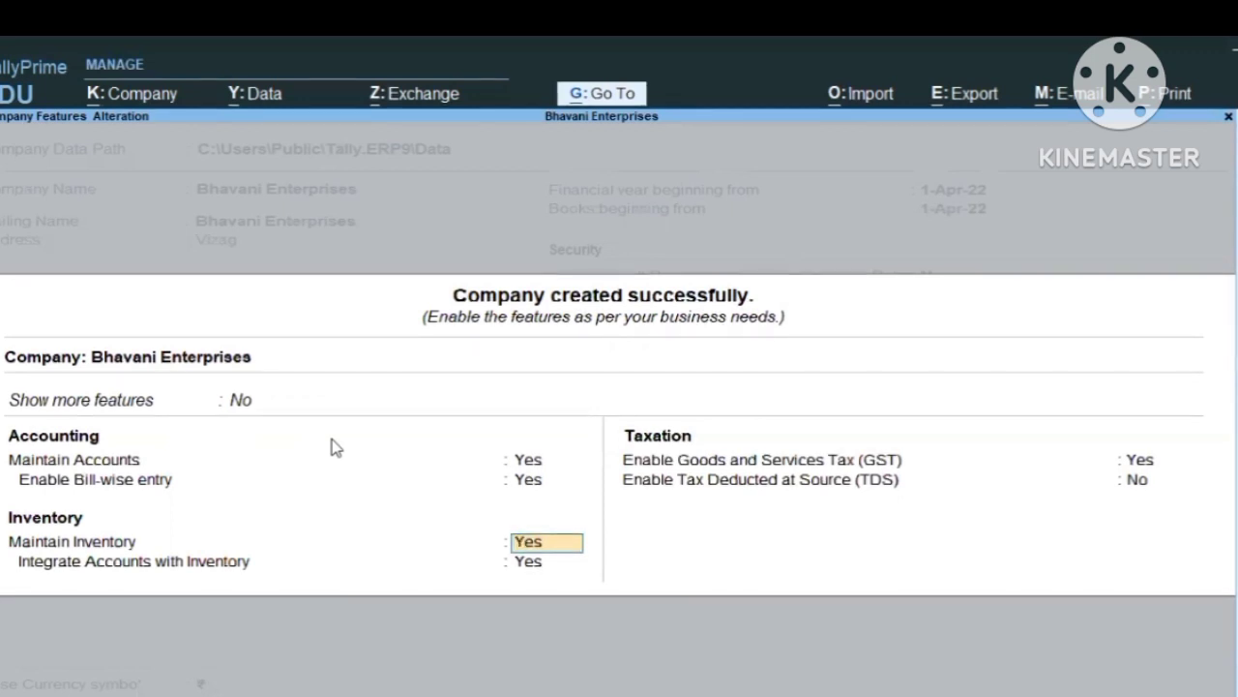
pyautogui.press('Return')
pyautogui.press('Return')
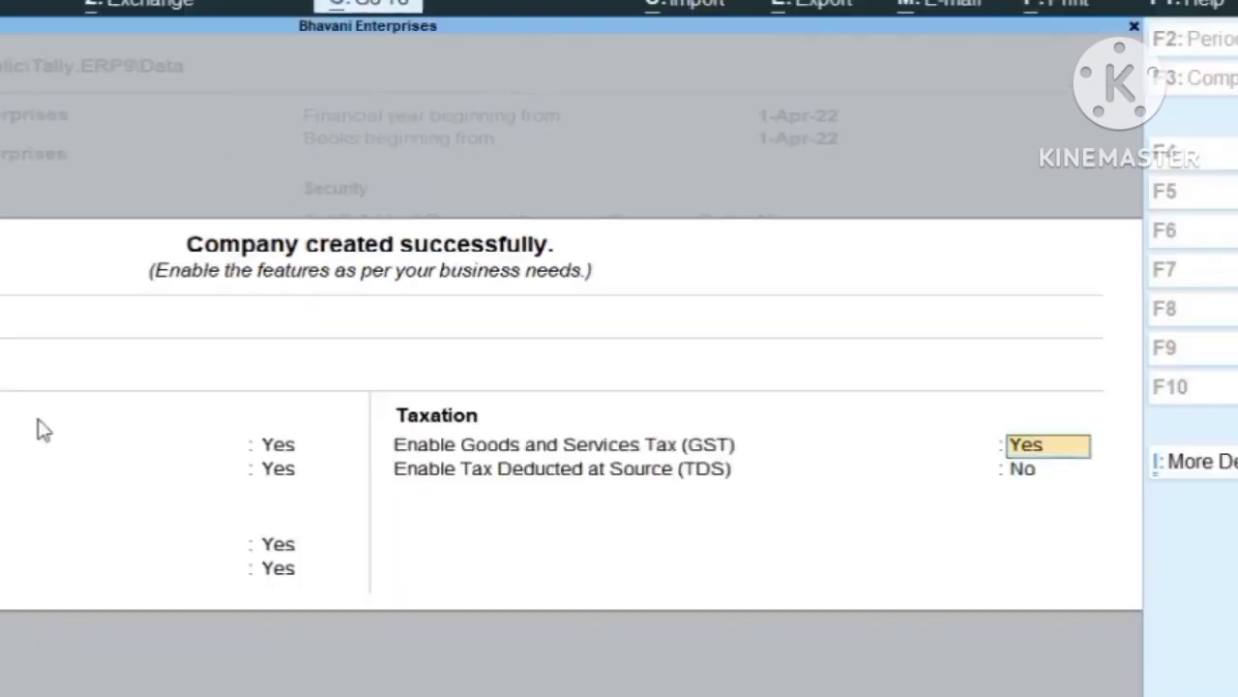
pyautogui.press('Return')
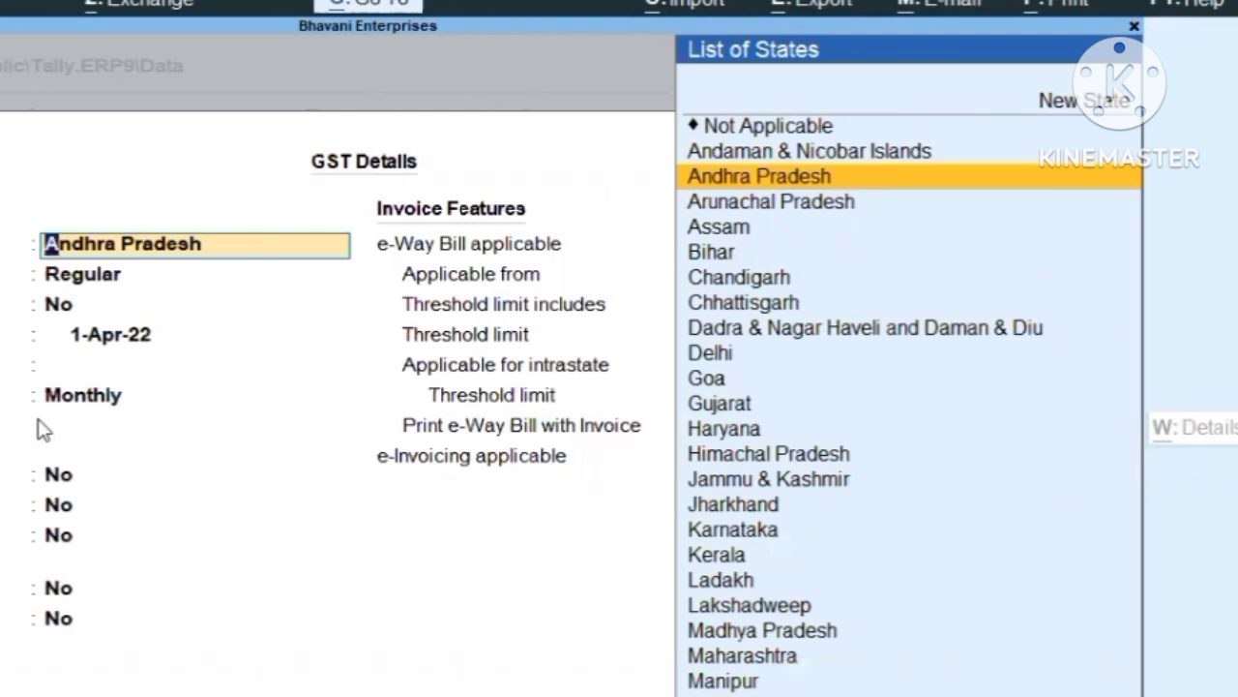
# Step: Accept GST registration for Andhra Pradesh as Regular, not Other Territory, applicable from 1-Apr-22, with blank GSTIN/UIN and Monthly GSTR1
pyautogui.press('Return')
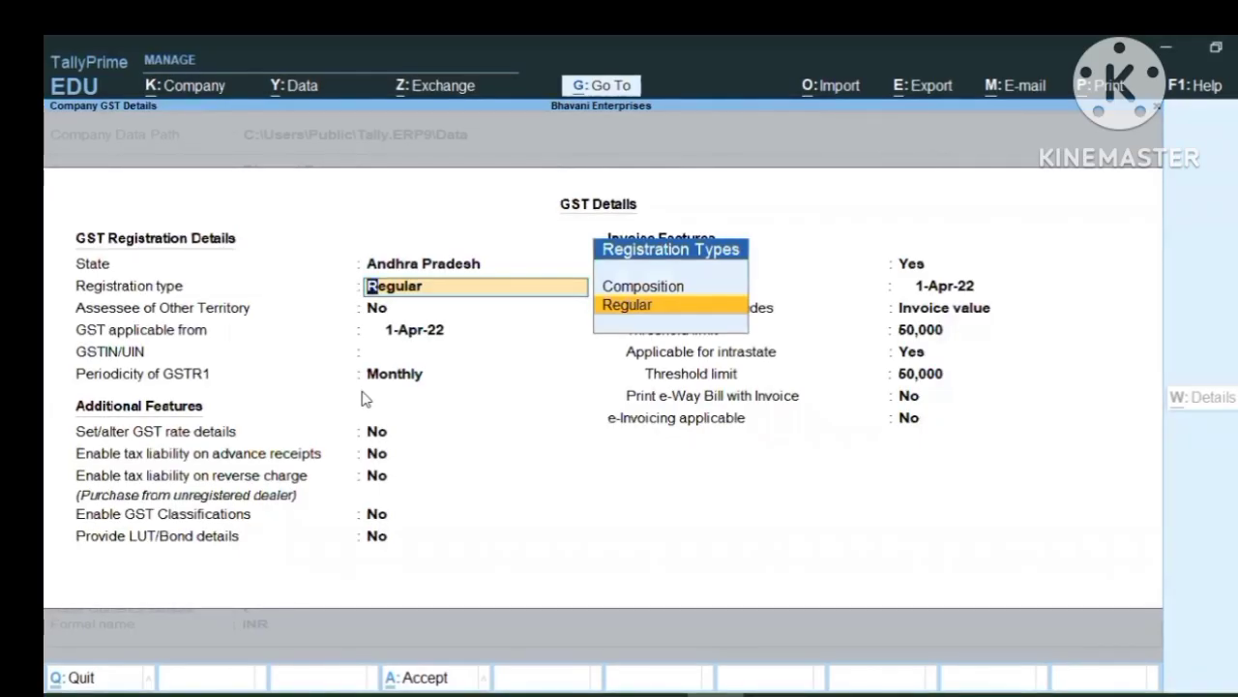
pyautogui.press('Return')
pyautogui.press('Return')
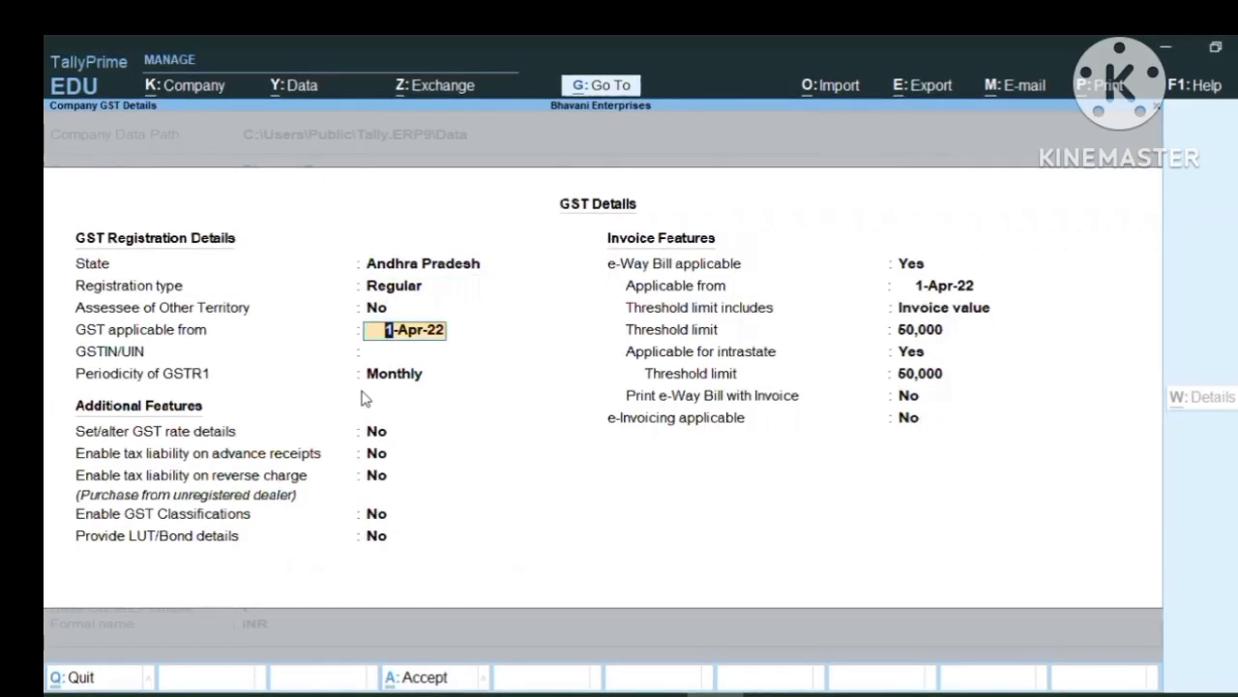
pyautogui.press('Return')
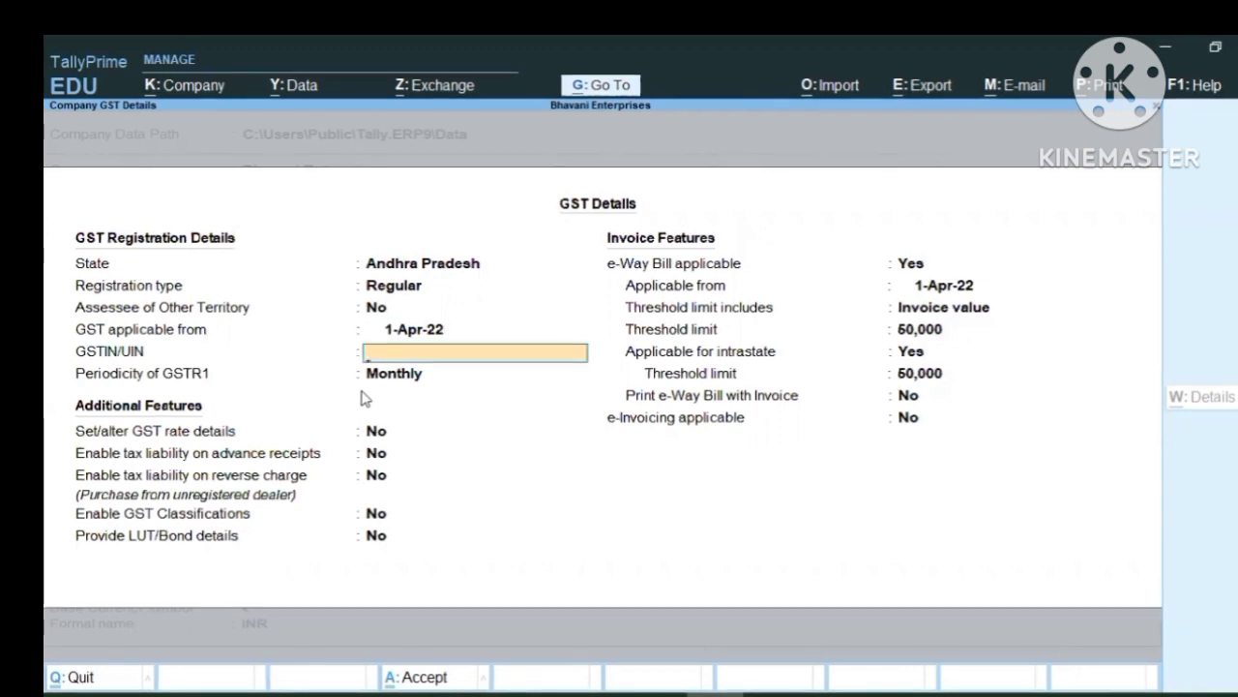
pyautogui.press('Return')
pyautogui.press('Return')
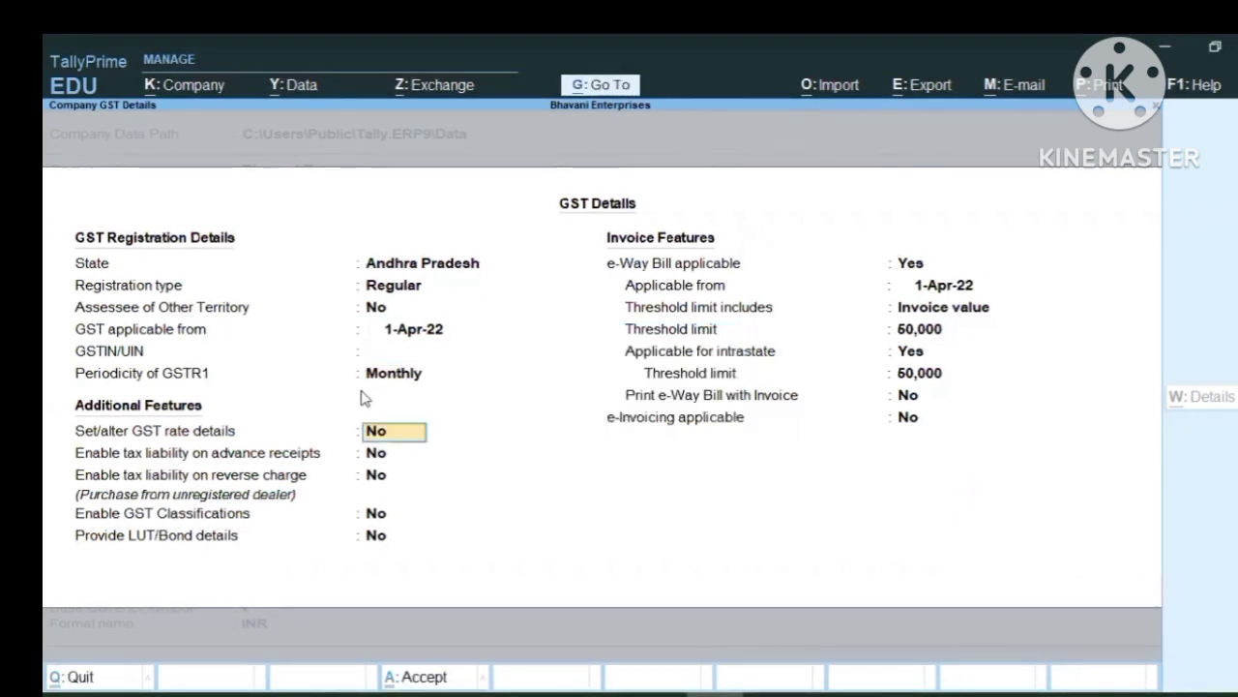
# Step: Keep all additional GST features at No, from GST rate details through LUT/Bond details
pyautogui.press('Return')
pyautogui.press('Return')
pyautogui.press('Return')
pyautogui.press('Return')
pyautogui.press('Return')
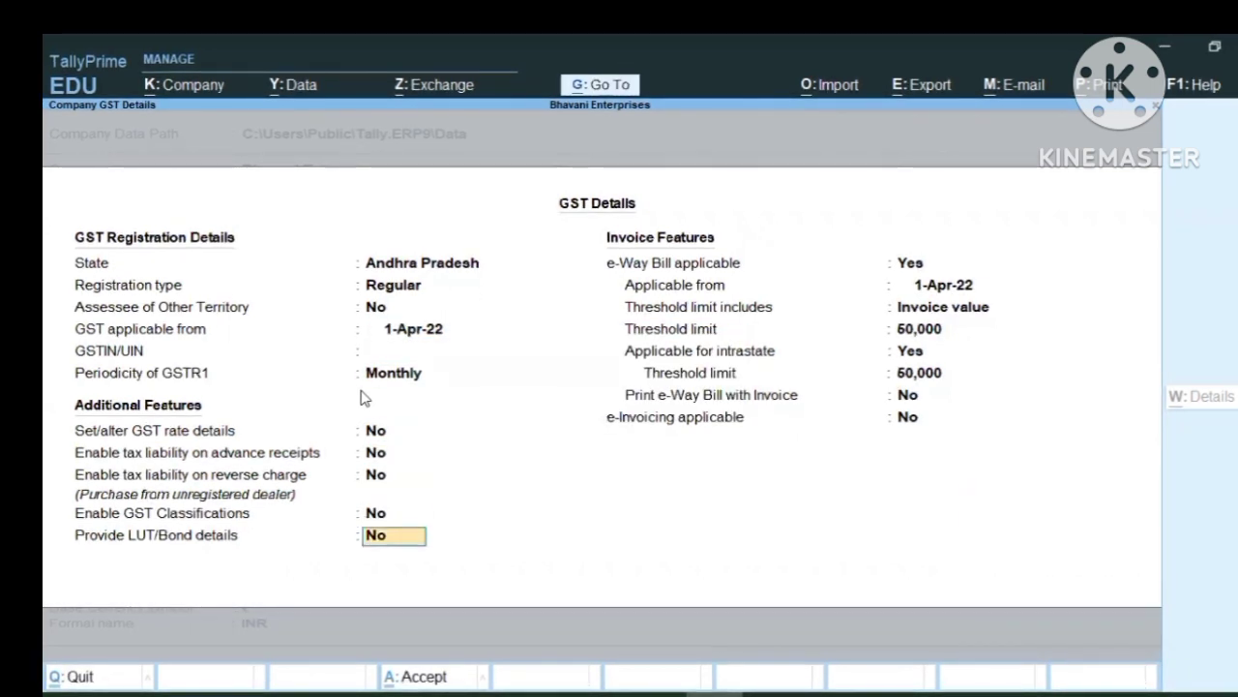
# Step: Keep e-Way Bill applicable from 1-Apr-22 on invoice value, with 50,000 limits, intrastate Yes and printing with the invoice No
pyautogui.press('Return')
pyautogui.press('Return')
pyautogui.press('Return')
pyautogui.press('Return')
pyautogui.press('Return')
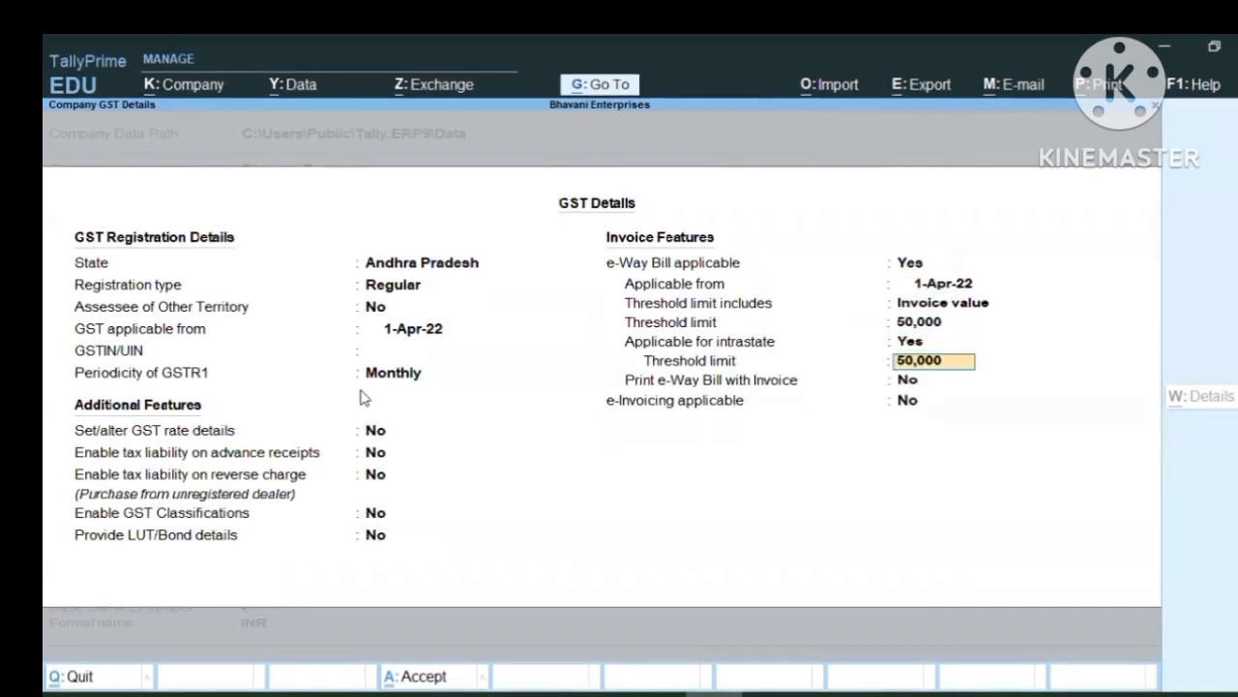
pyautogui.press('Return')
pyautogui.press('Return')
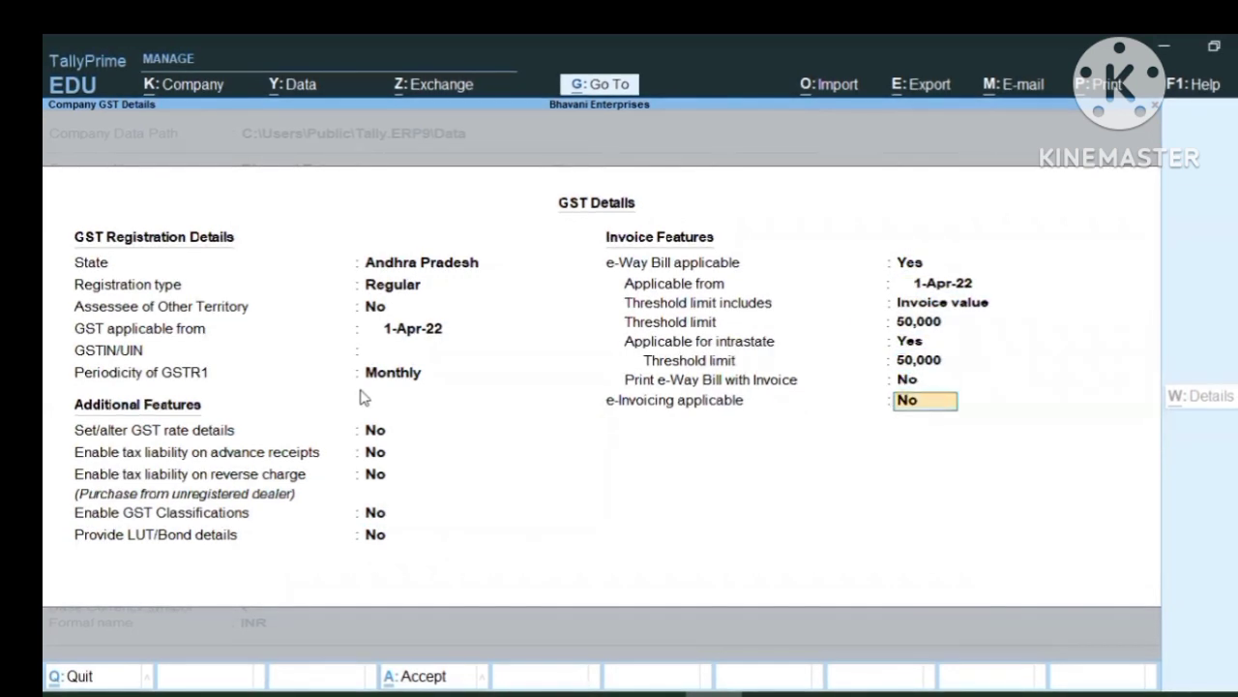
# Step: Keep e-Invoicing applicable at No and accept the company's GST details
pyautogui.press('Return')
pyautogui.press('Return')
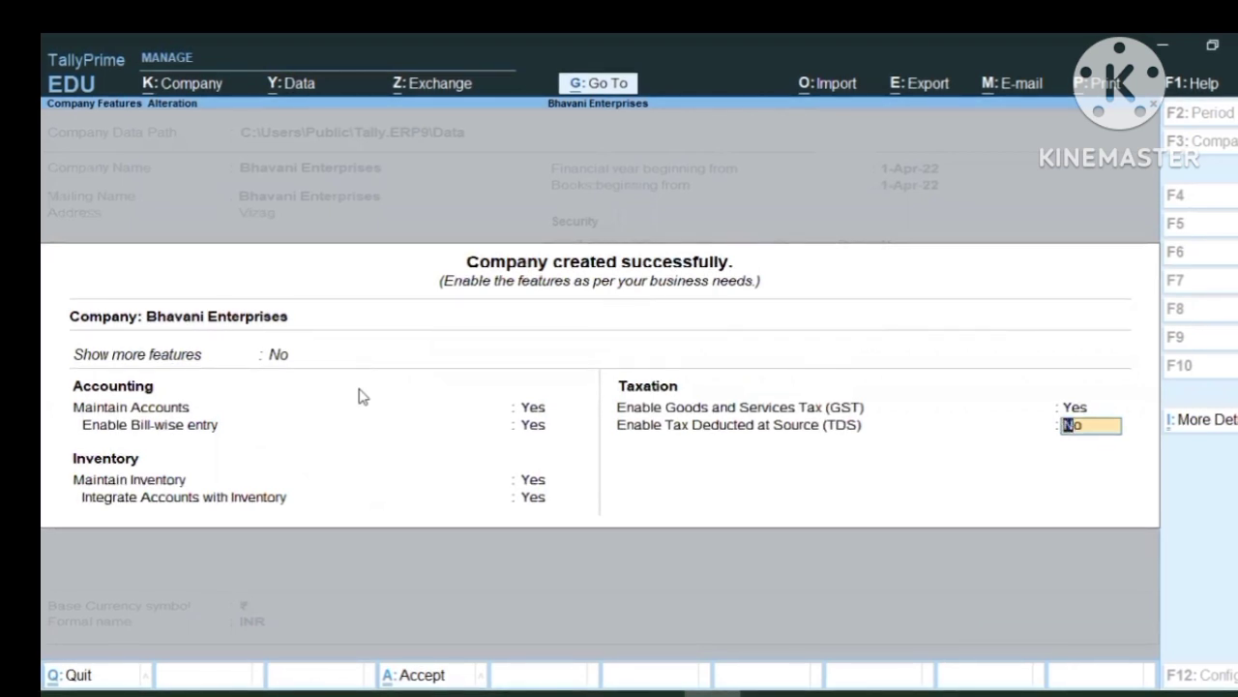
# Step: Set Tax Deducted at Source (TDS) to Yes and leave the company's TDS deductor details without entering a TAN
pyautogui.write('y')
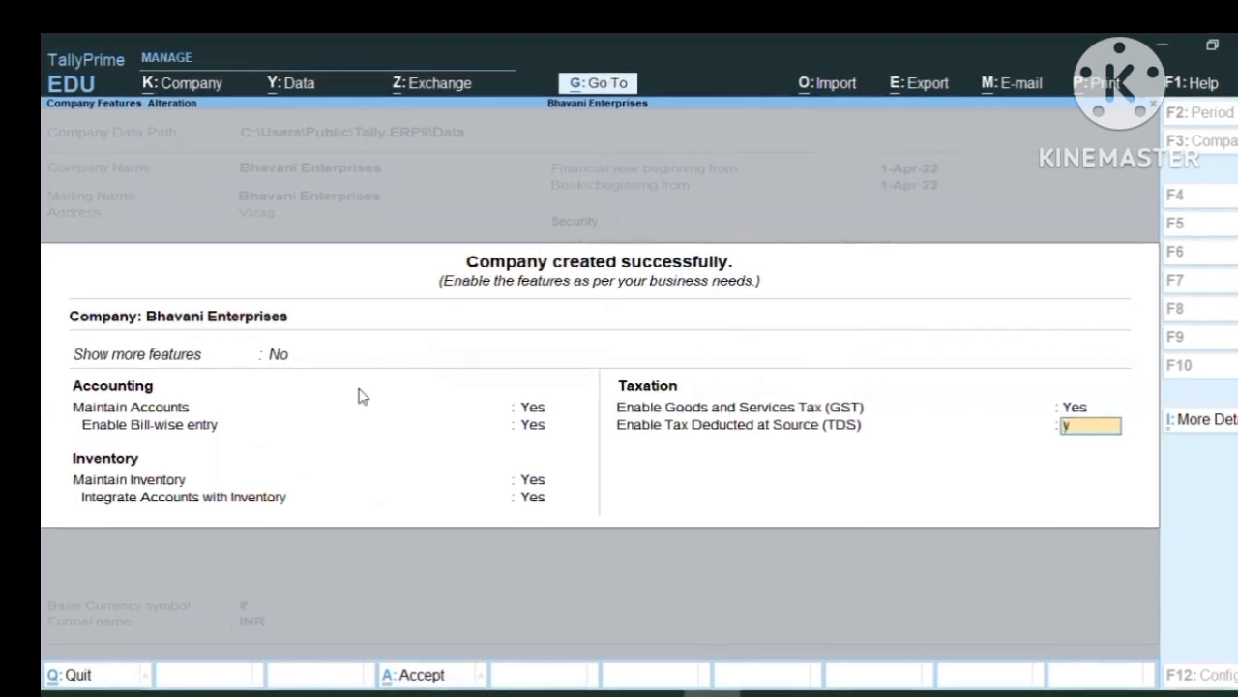
pyautogui.press('Return')
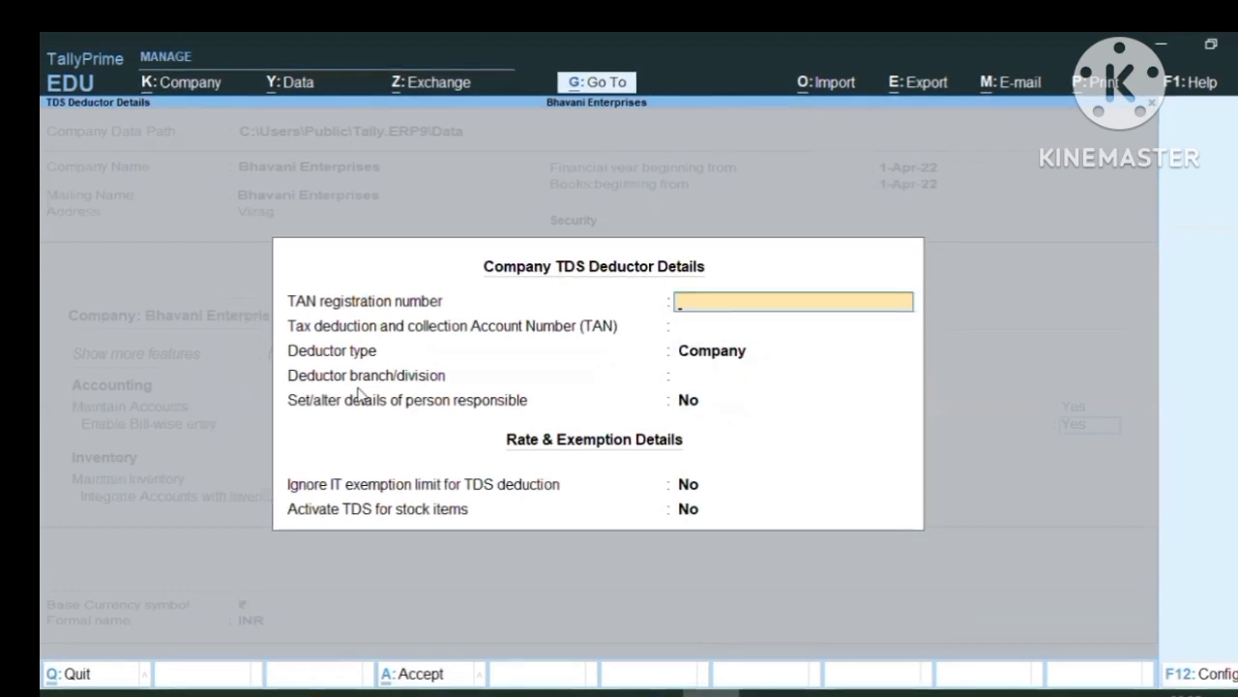
pyautogui.press('Return')
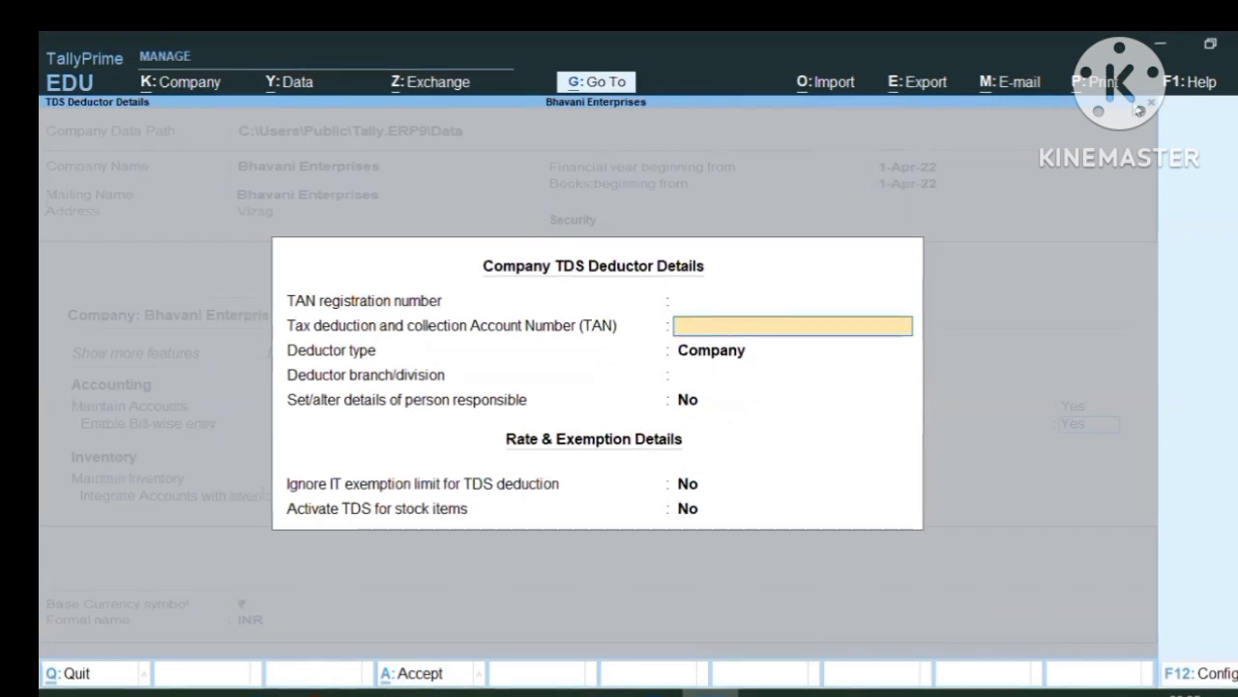
pyautogui.hotkey('ctrl', 'a')
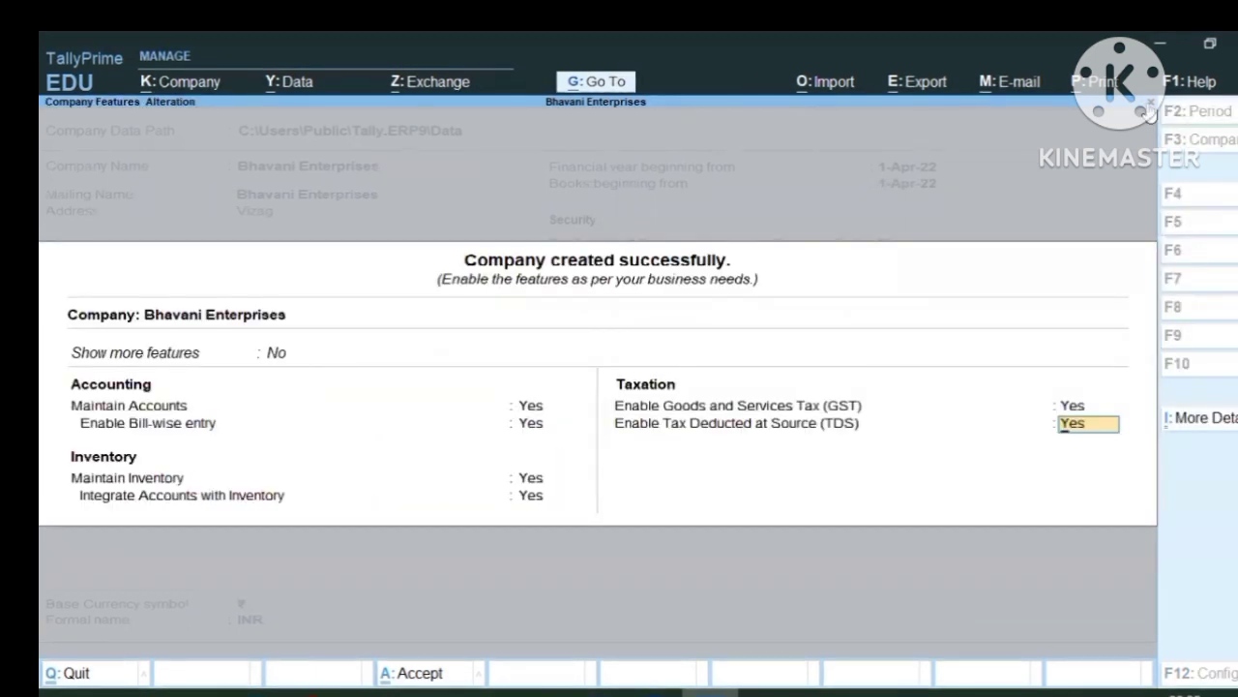
# Step: Set Tax Deducted at Source (TDS) to No and accept the feature settings for Bhavani Enterprises
pyautogui.write('n')
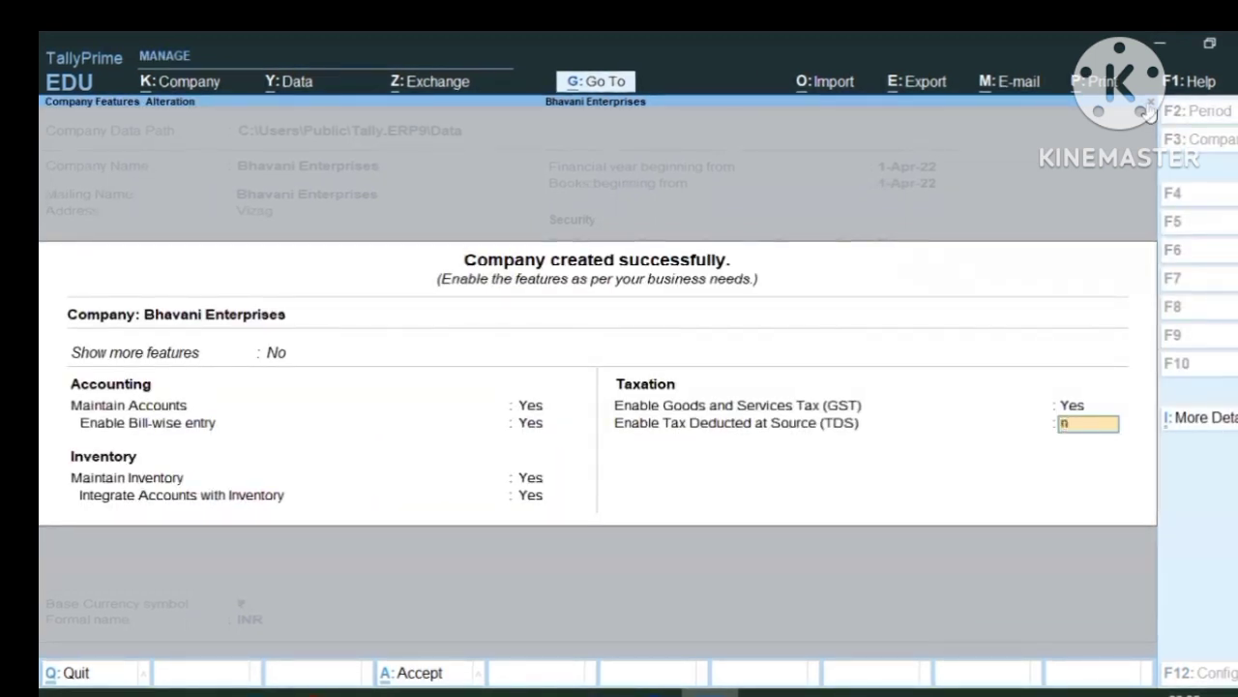
pyautogui.press('Return')
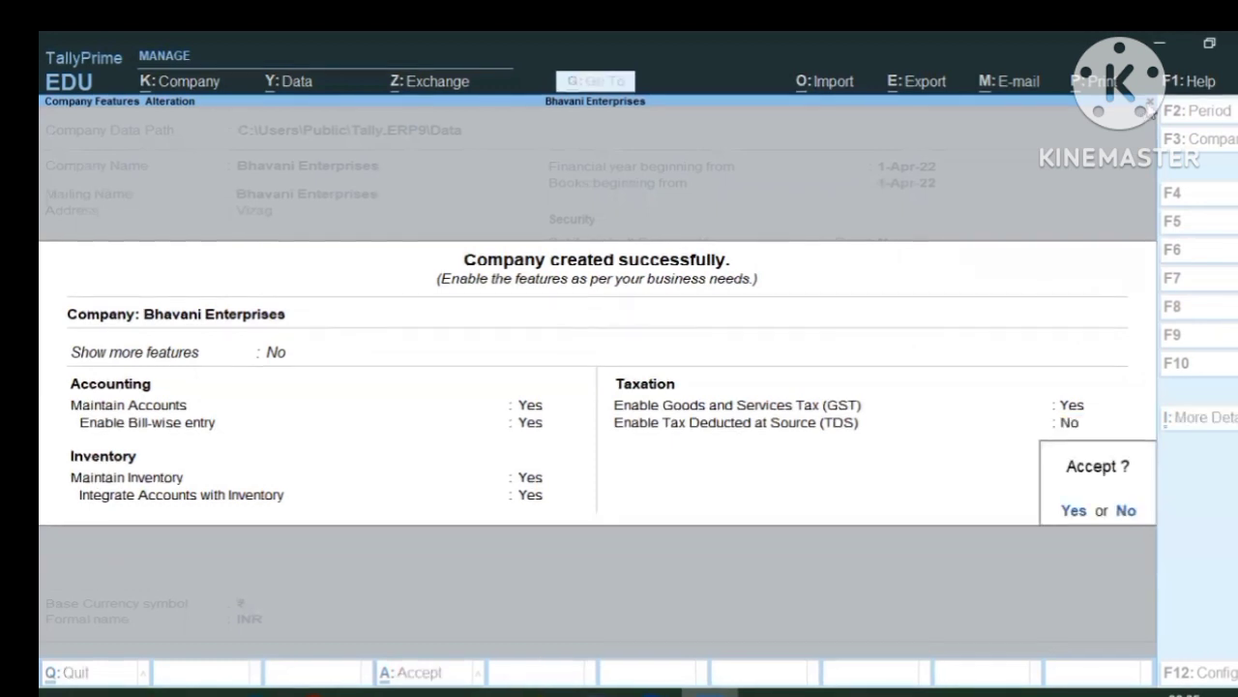
pyautogui.press('Return')
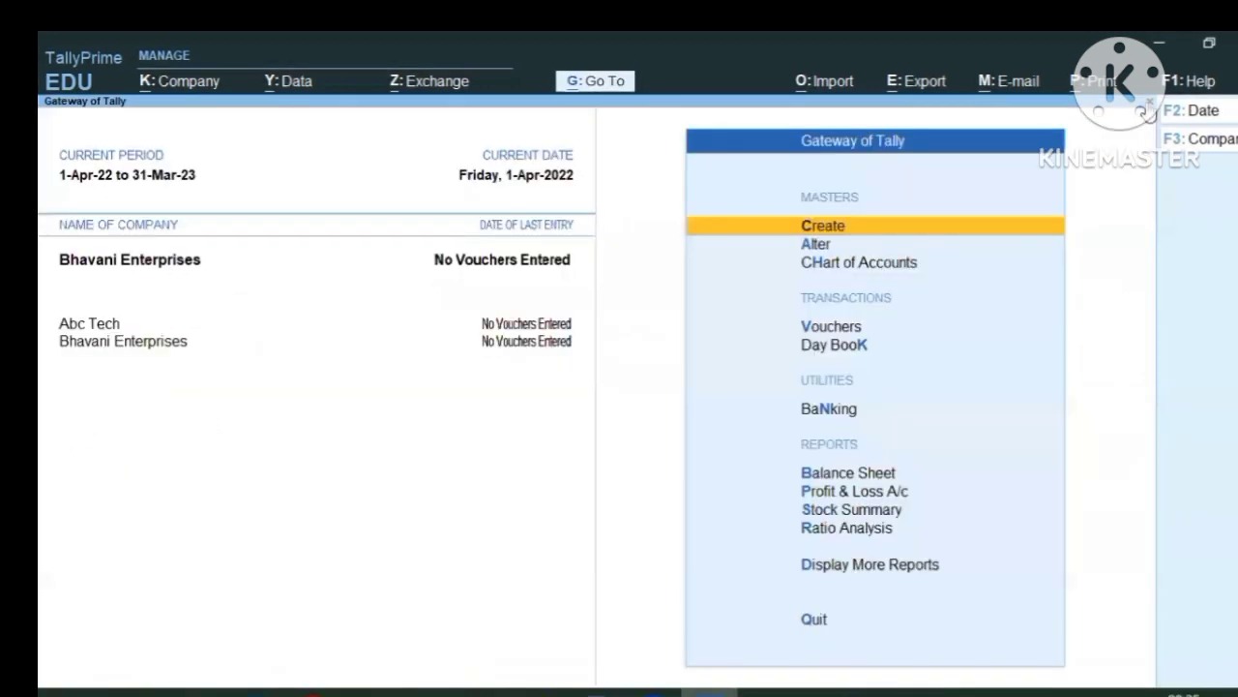